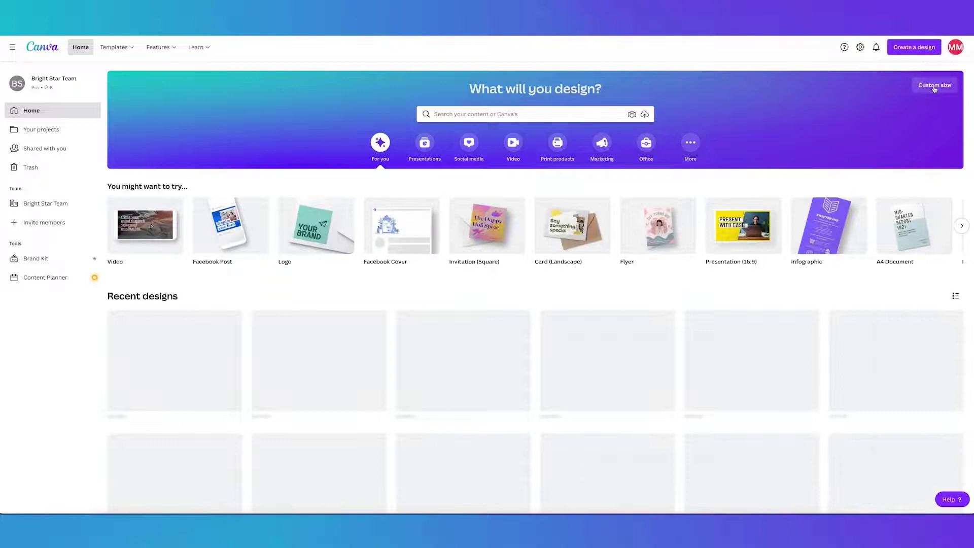
Step: Create a new custom-size design measuring 12 × 12 in
click(935, 86)
click(912, 126)
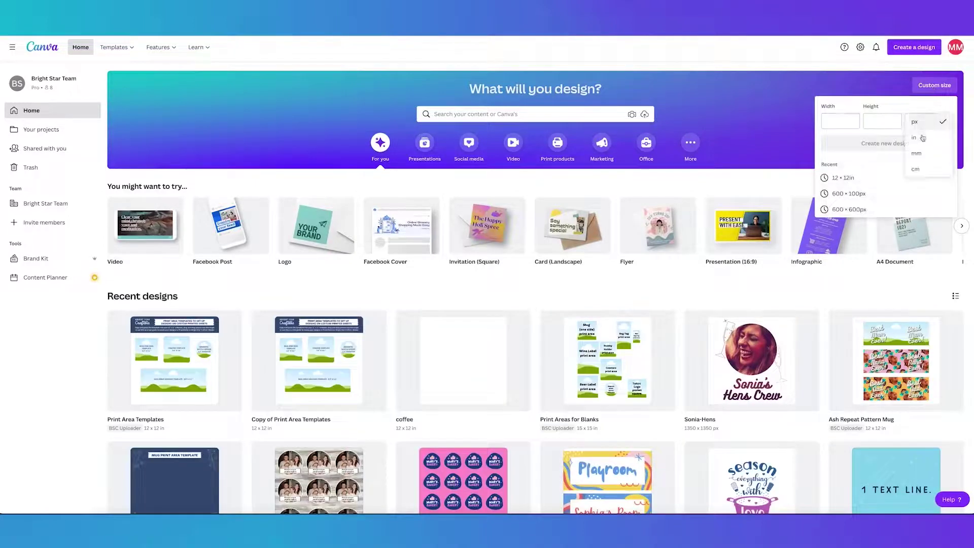
click(922, 139)
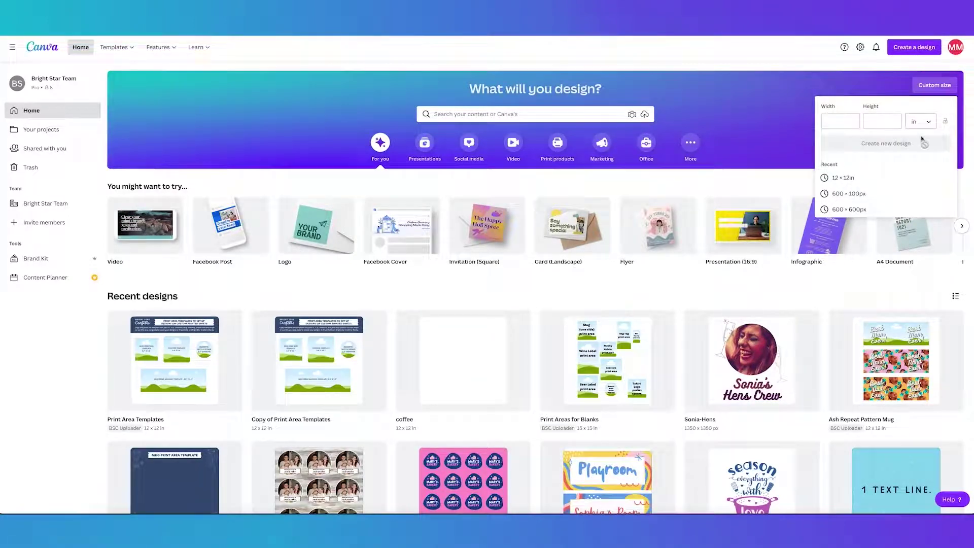
click(845, 121)
text(12)
click(883, 121)
text(12)
click(902, 144)
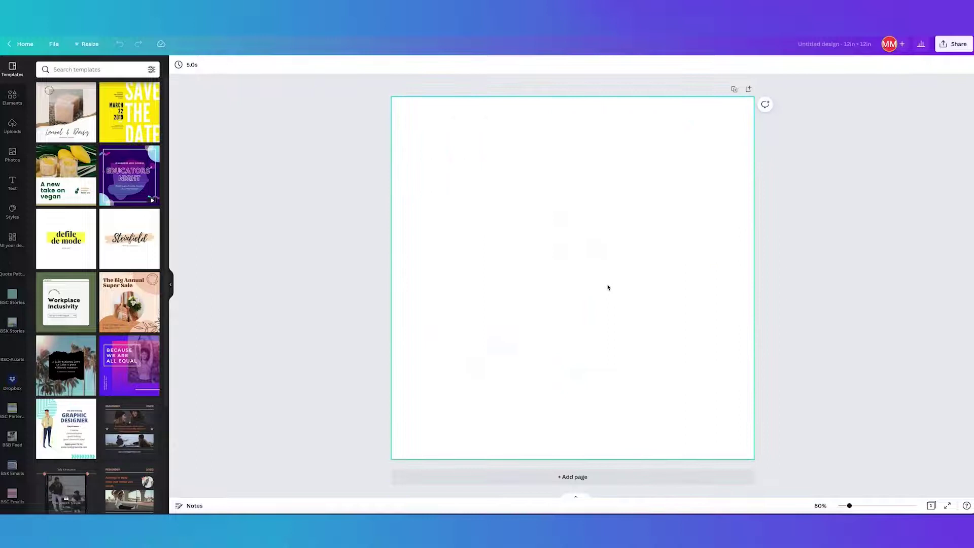
Step: Paste the copied wide landscape picture grid onto the blank page
key(ctrl+v)
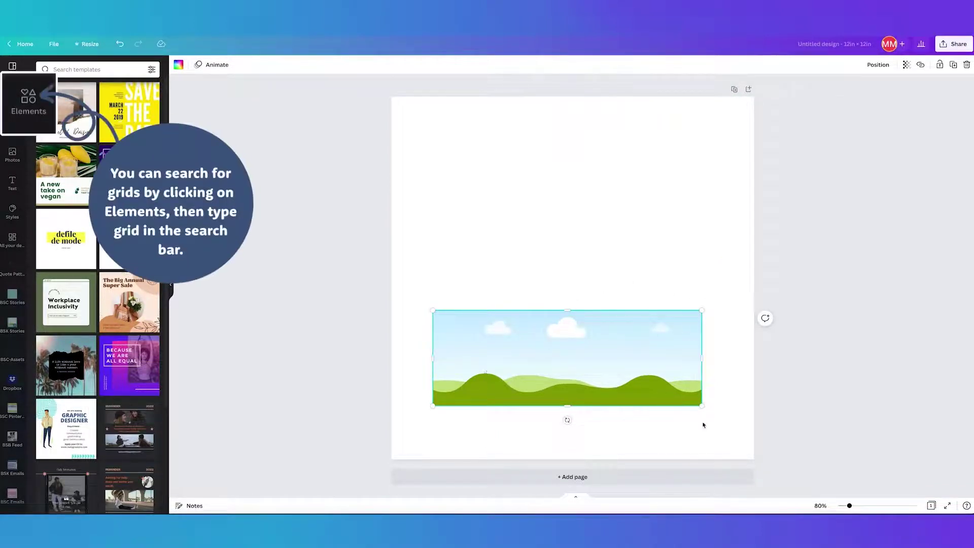
drag(702, 405, 645, 424)
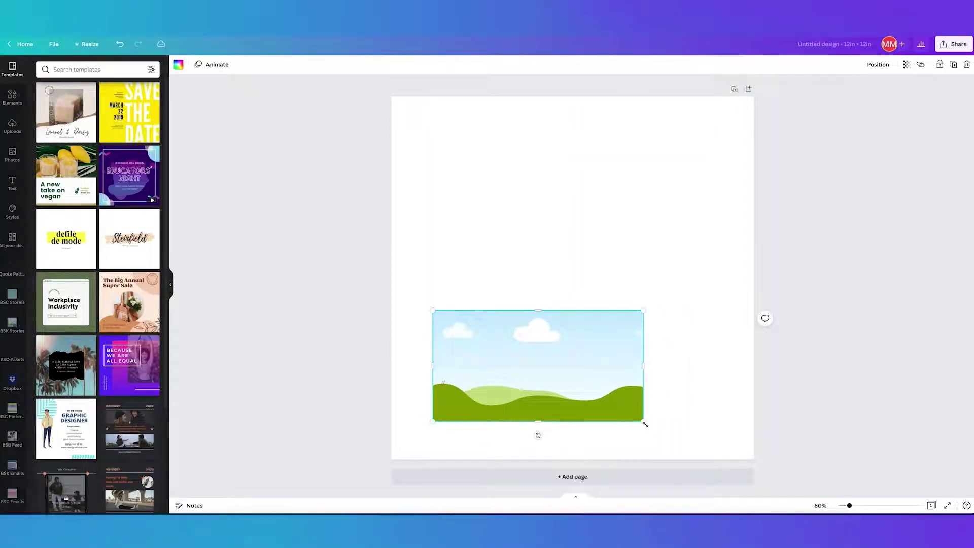
key(Delete)
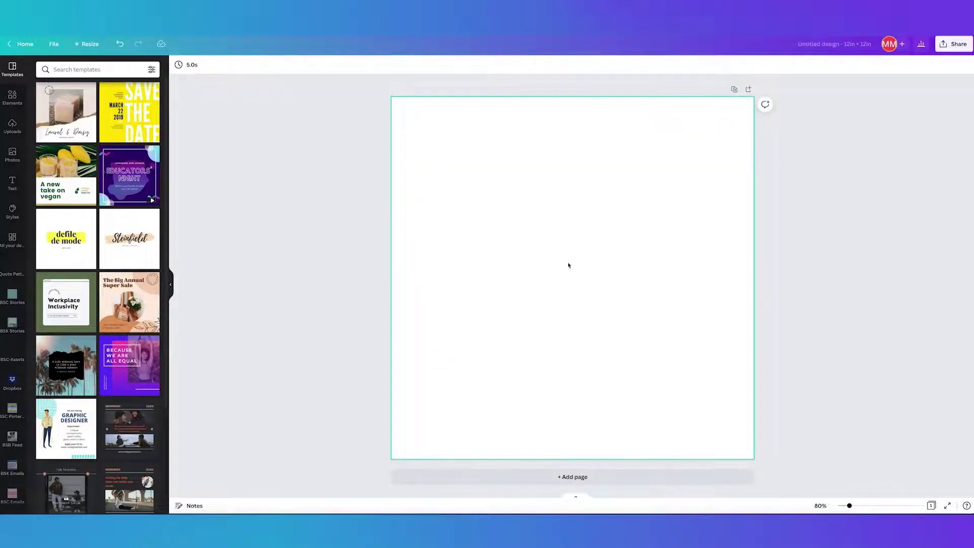
key(ctrl+z)
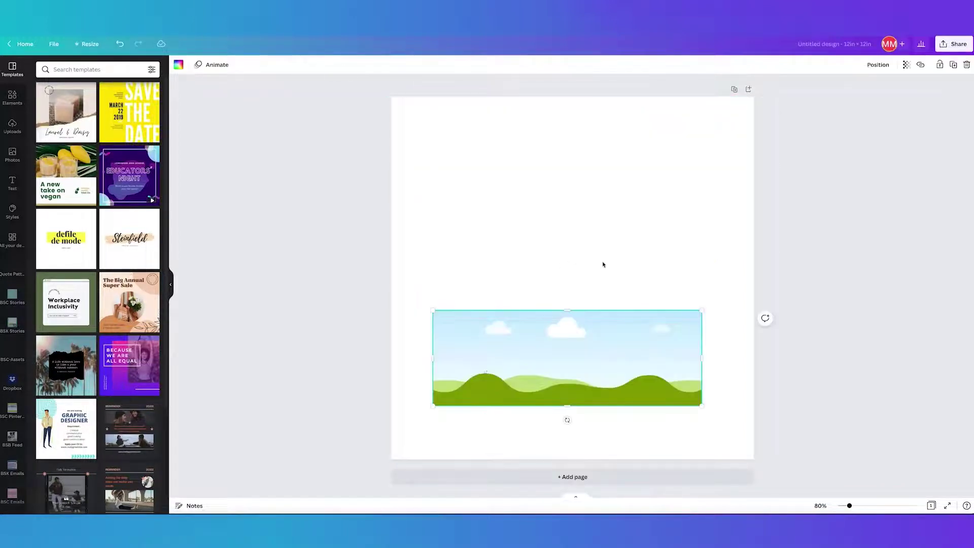
Step: Move the picture grid near the top of the page and fill it with the brand palette's purple
drag(598, 368, 598, 190)
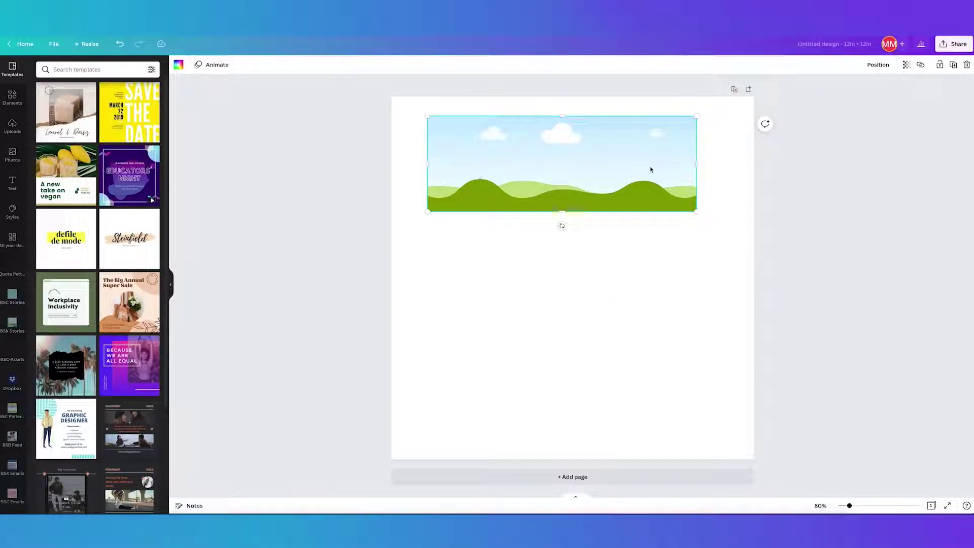
click(180, 66)
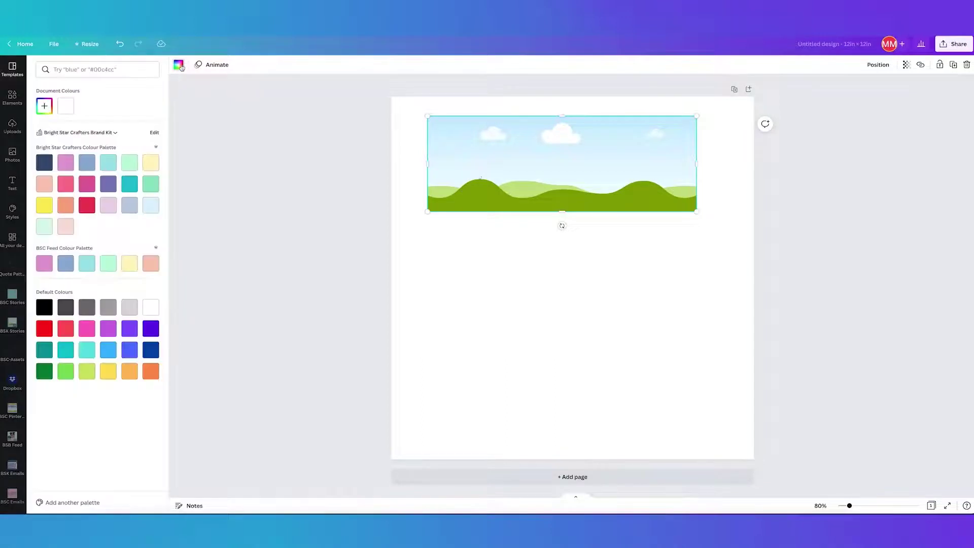
click(108, 185)
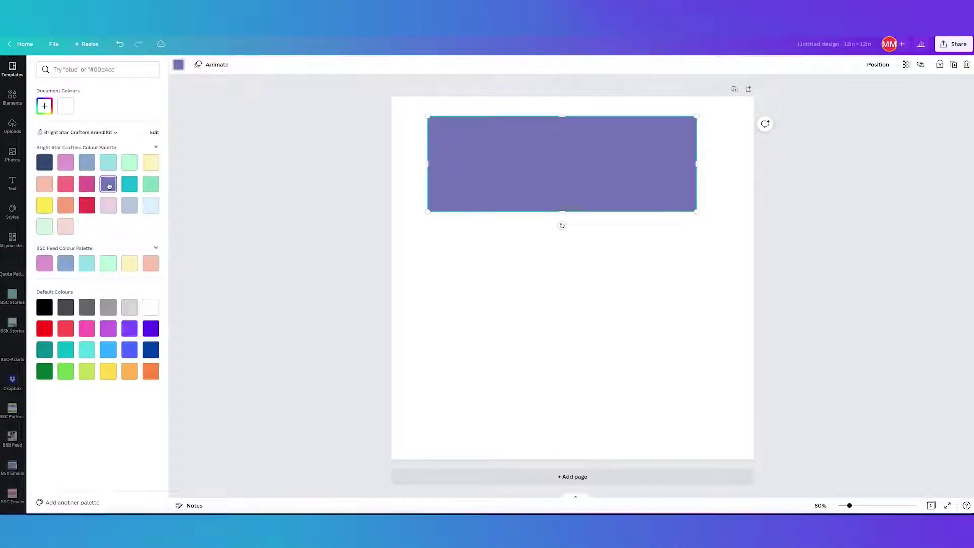
Step: Add a heading to the page, try white as its text colour and return it to black
click(13, 183)
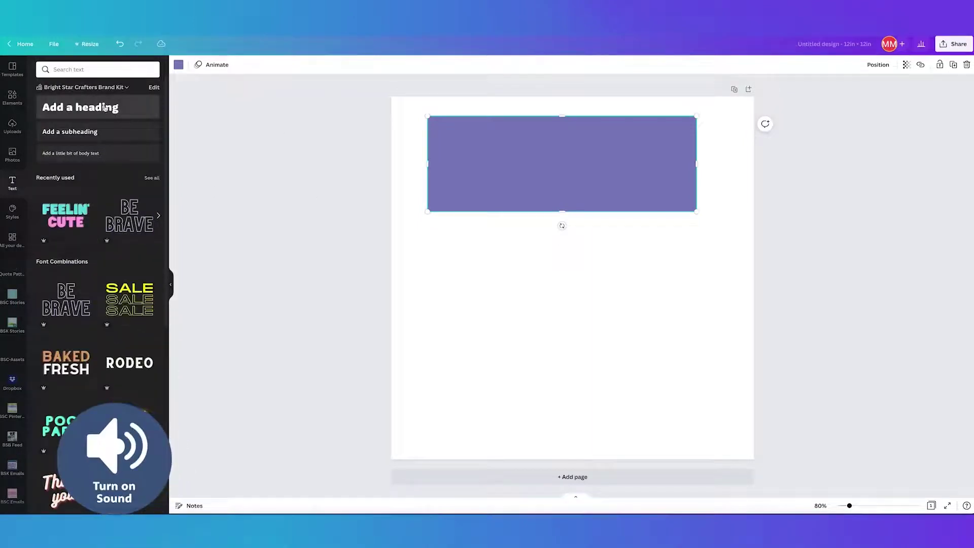
click(97, 108)
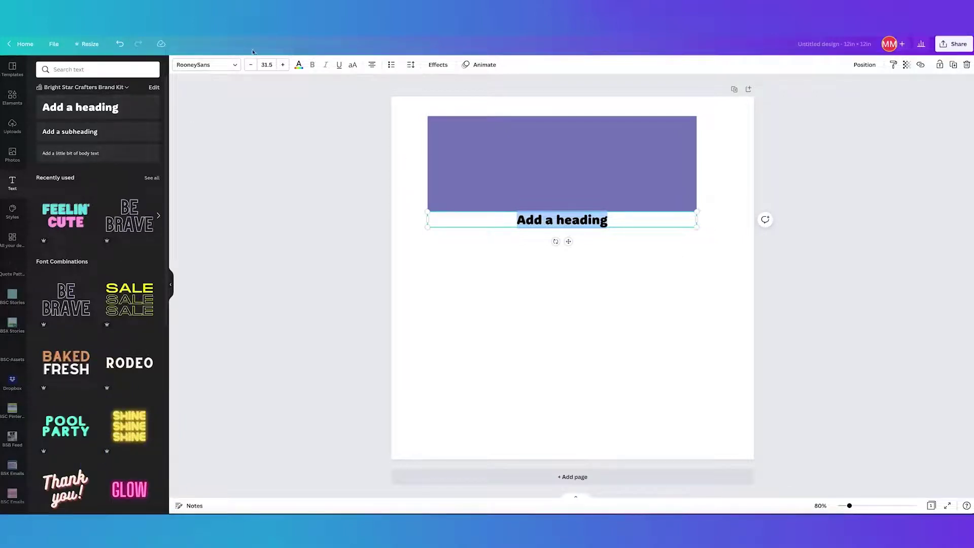
click(299, 64)
click(108, 106)
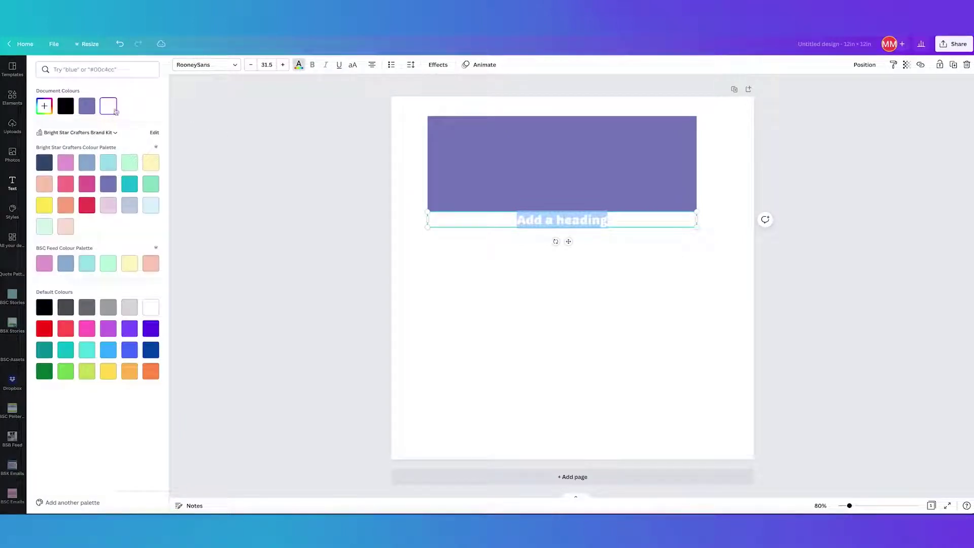
click(66, 108)
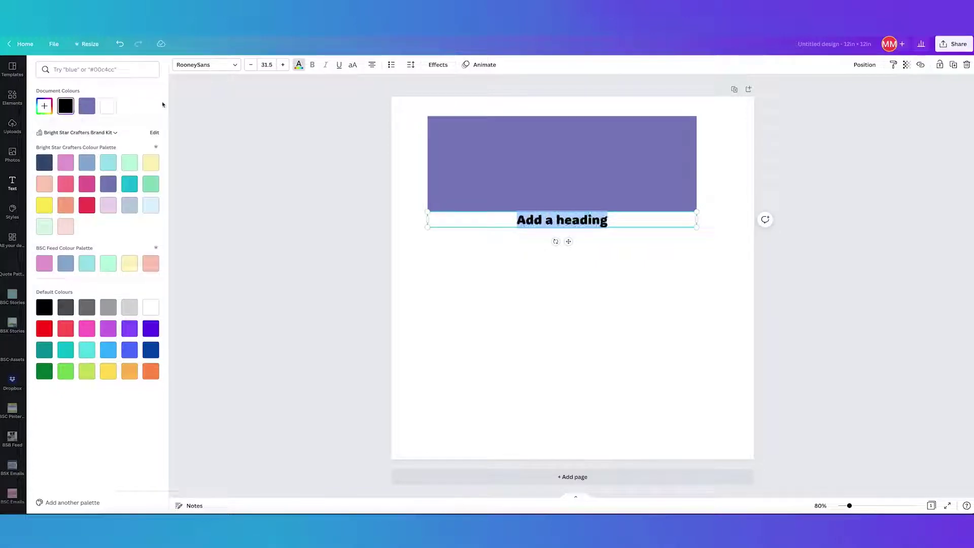
Step: Set the heading's font to Bebas Neue and replace its text with "IT'S COFFEE TIME!" on two lines
click(203, 65)
scroll(90, 345, down, 2)
scroll(89, 346, down, 5)
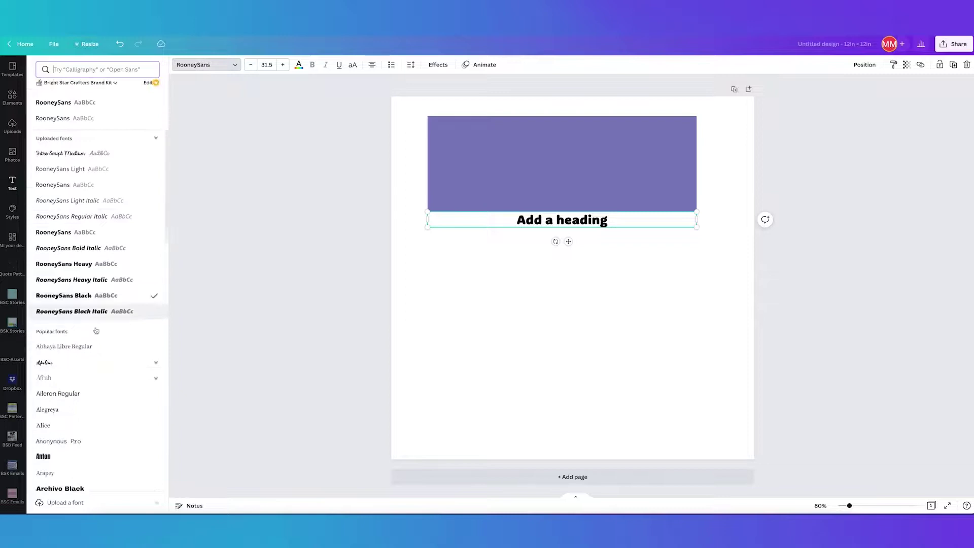
click(48, 289)
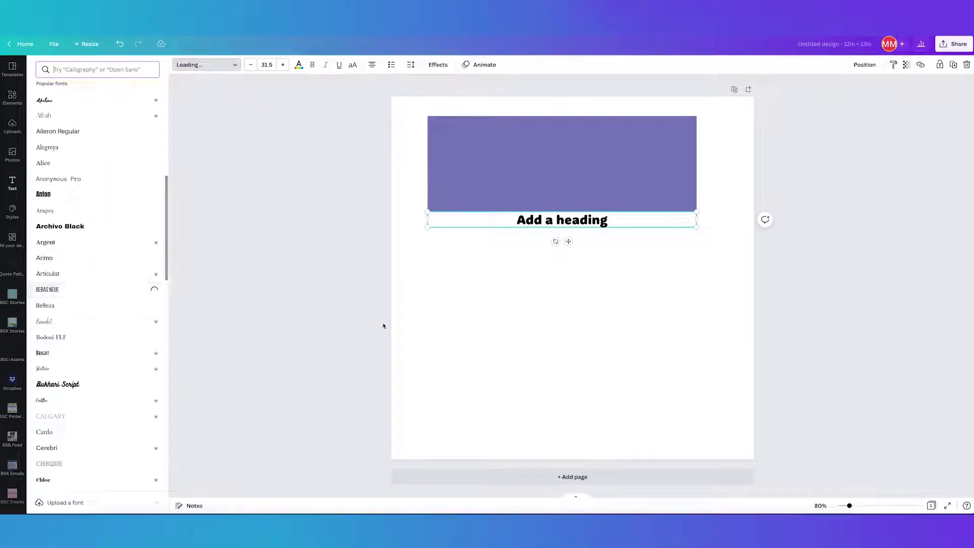
key(ctrl+a)
text(IT'S COFFEE)
key(Return)
text(TIME!)
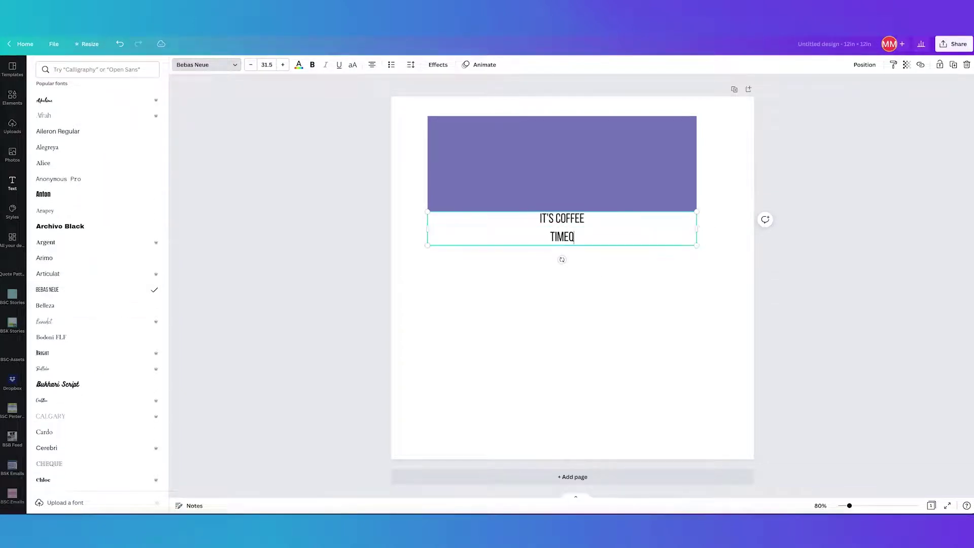
Step: Narrow the coffee text box from its left side and reduce its line spacing to 0.74
drag(429, 229, 616, 231)
click(411, 65)
drag(462, 122, 429, 121)
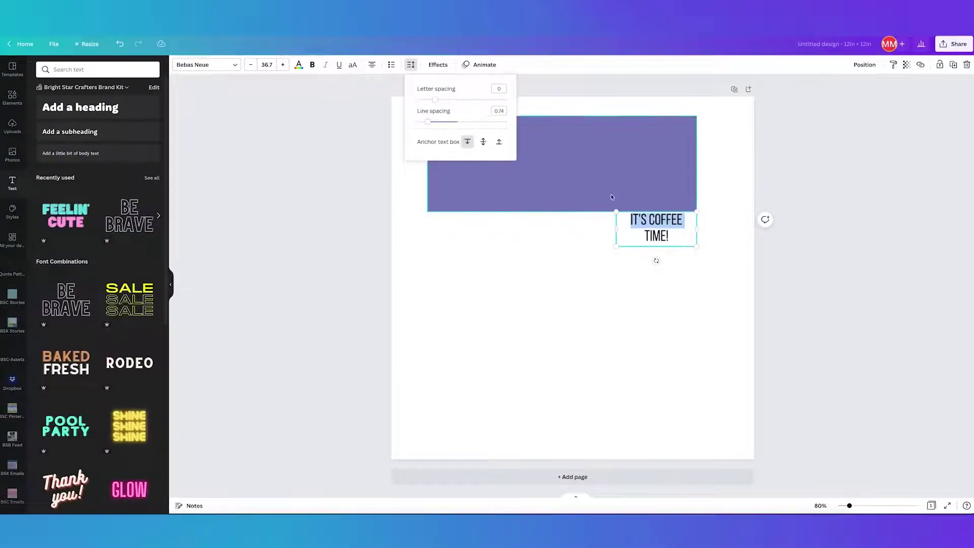
Step: Enlarge the coffee text, move it onto the right part of the purple rectangle and colour it white
click(648, 218)
key(ctrl+shift+period)
key(ctrl+shift+period)
key(ctrl+shift+period)
key(ctrl+shift+period)
click(410, 64)
drag(654, 228, 654, 184)
click(299, 65)
click(108, 106)
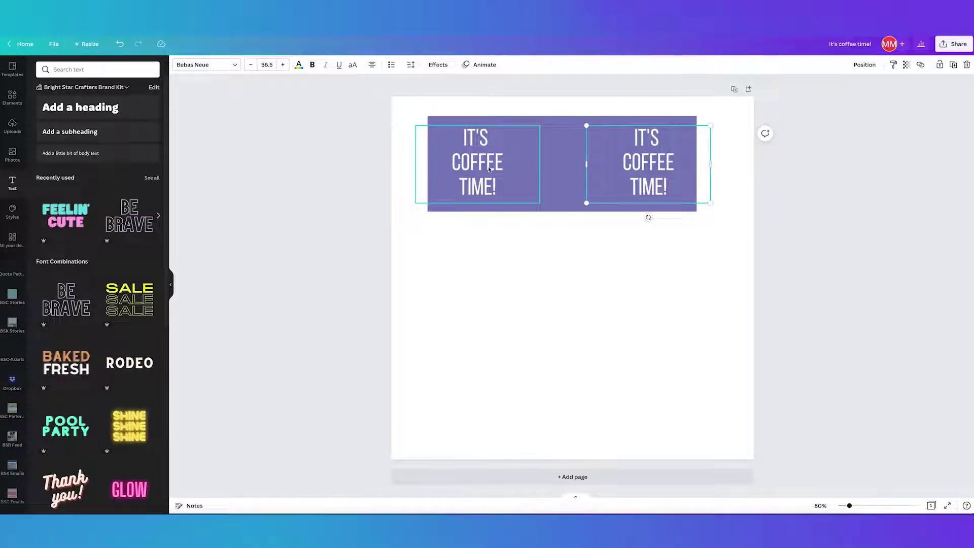
Step: Delete both "IT'S COFFEE TIME!" text copies from the purple rectangle
click(614, 325)
click(481, 180)
shift+click(643, 176)
key(Delete)
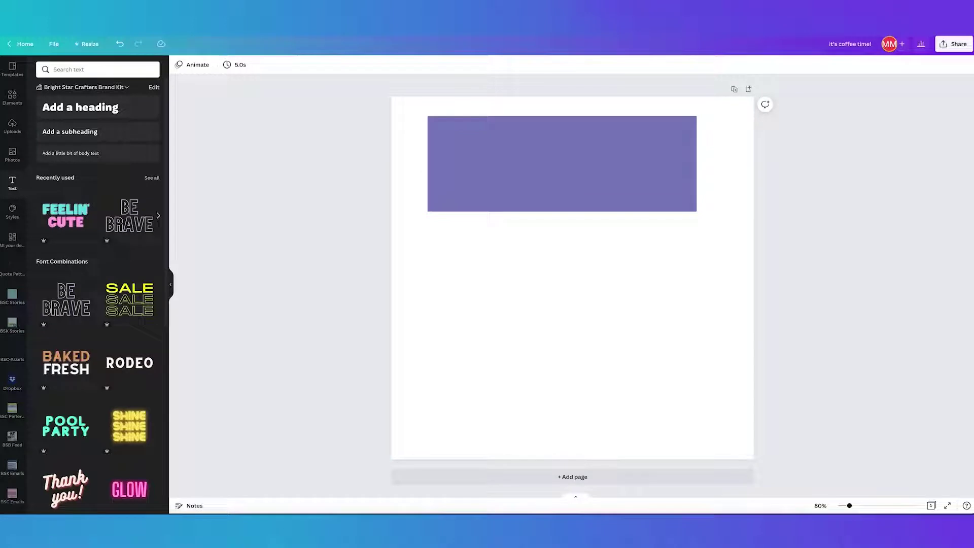
Step: Switch to the Finder folder and bring hearts-pattern.jpeg onto the design page
key(super+Tab)
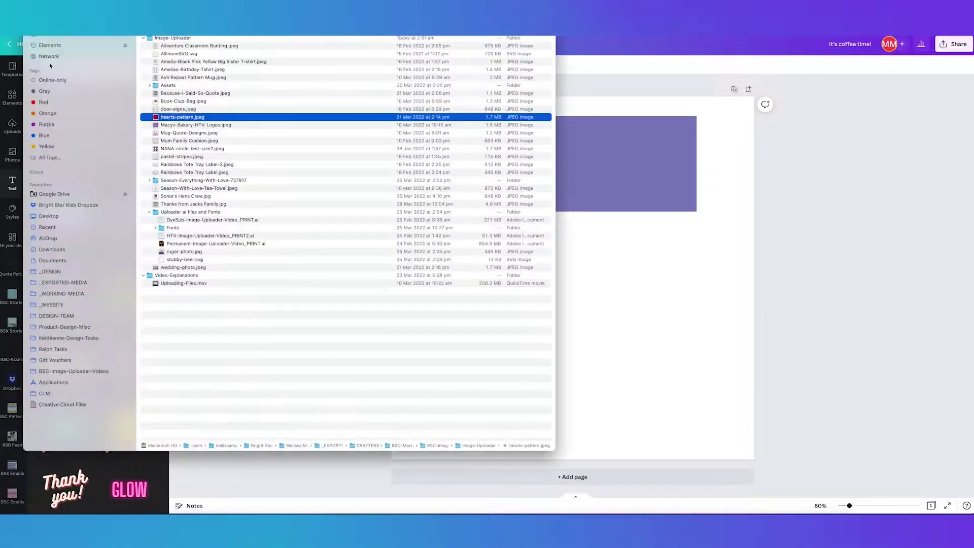
drag(155, 117, 641, 237)
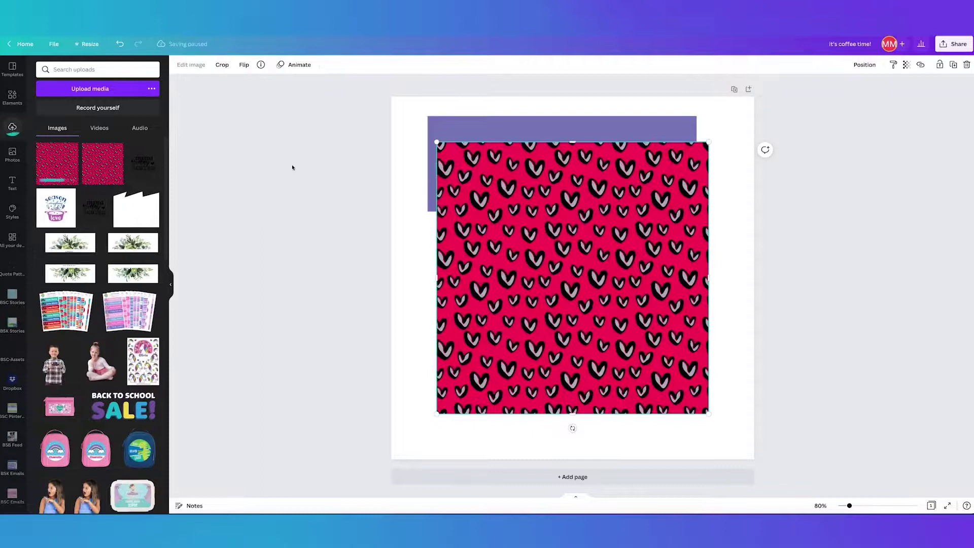
click(73, 152)
key(Delete)
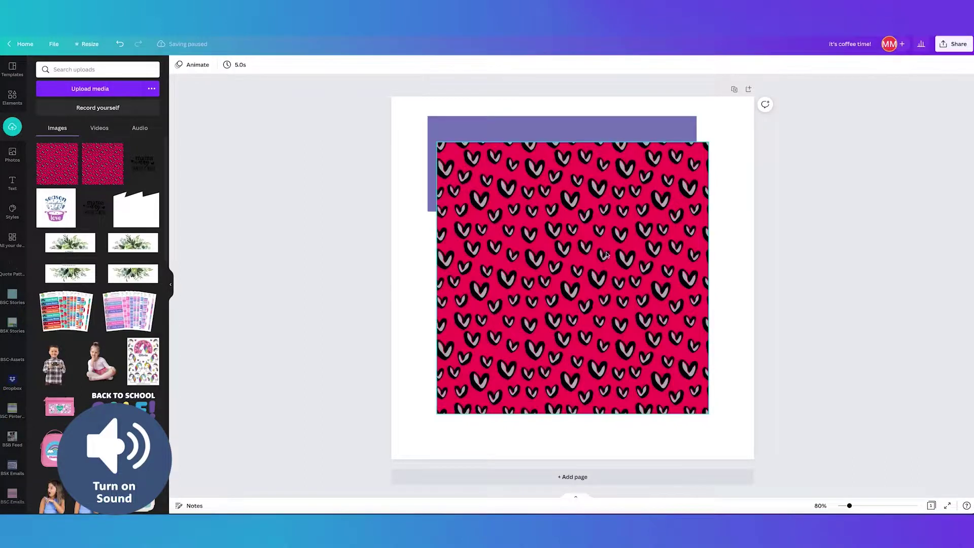
Step: Place the hearts pattern image inside the purple grid and shift the pattern within its frame
click(527, 217)
drag(527, 217, 503, 253)
drag(562, 284, 578, 184)
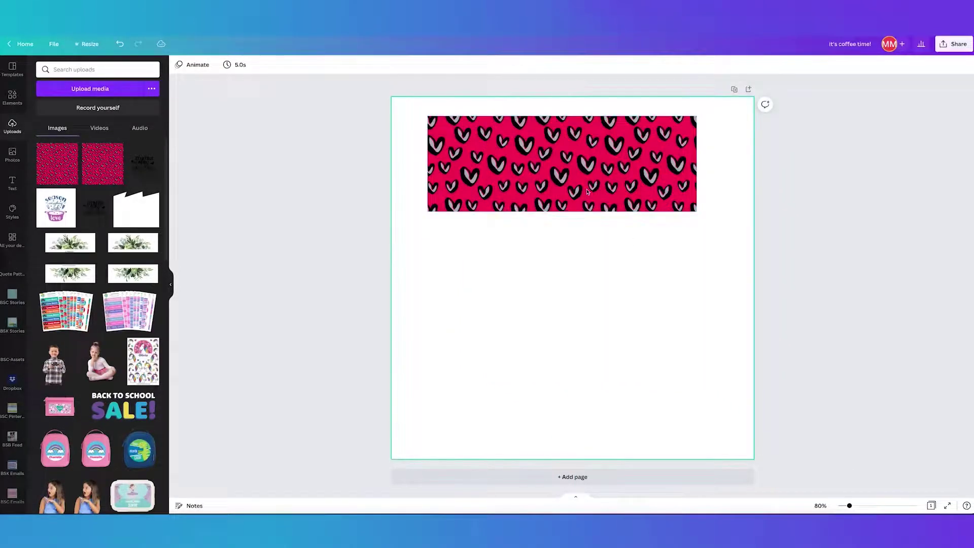
double_click(544, 151)
drag(546, 159, 571, 249)
click(582, 352)
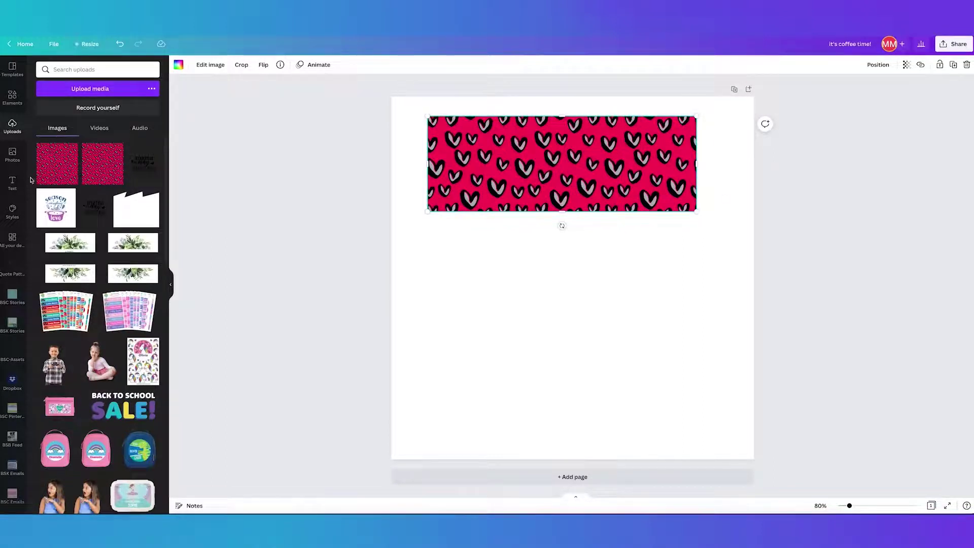
Step: Duplicate the hearts grid below the original, fill the copy with the heart-shaped cake photo, and delete that copy
click(13, 155)
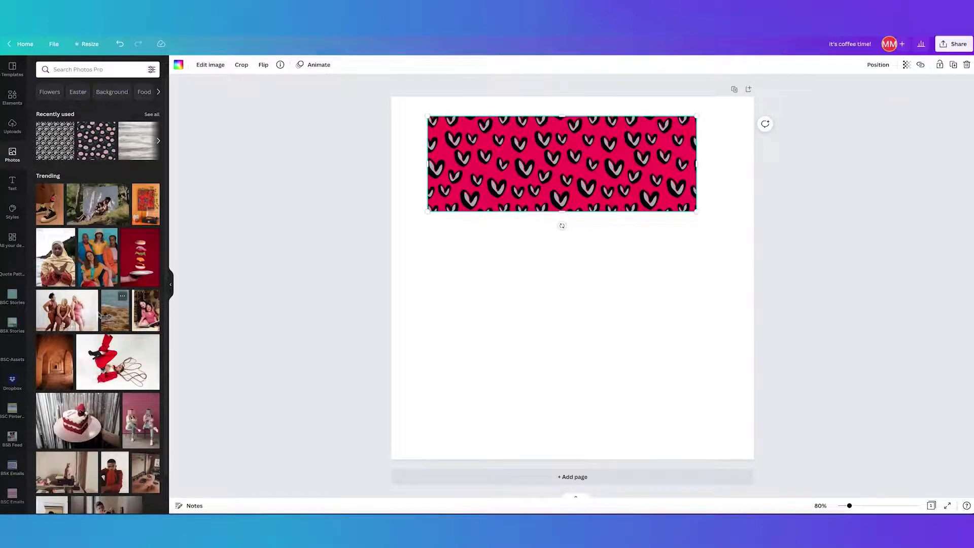
drag(518, 185, 532, 309)
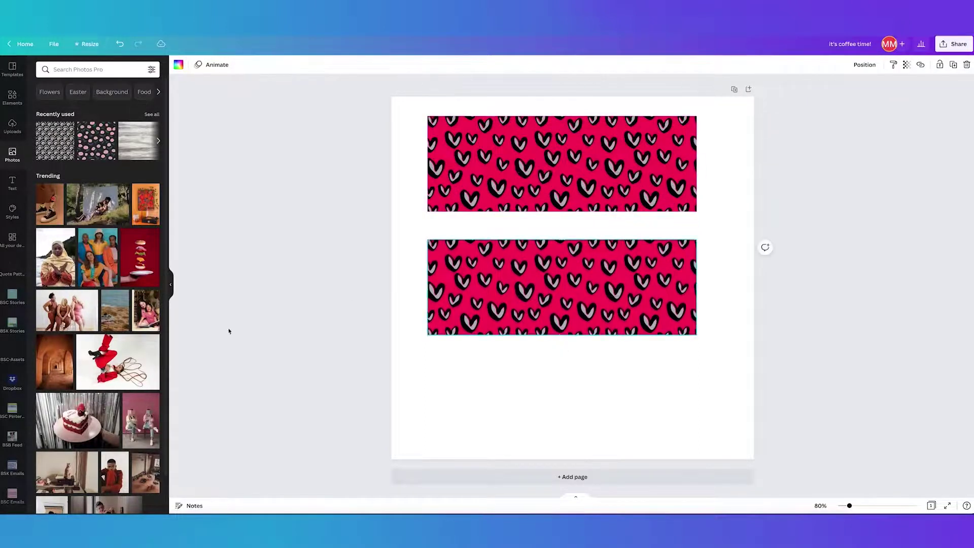
drag(76, 421, 532, 289)
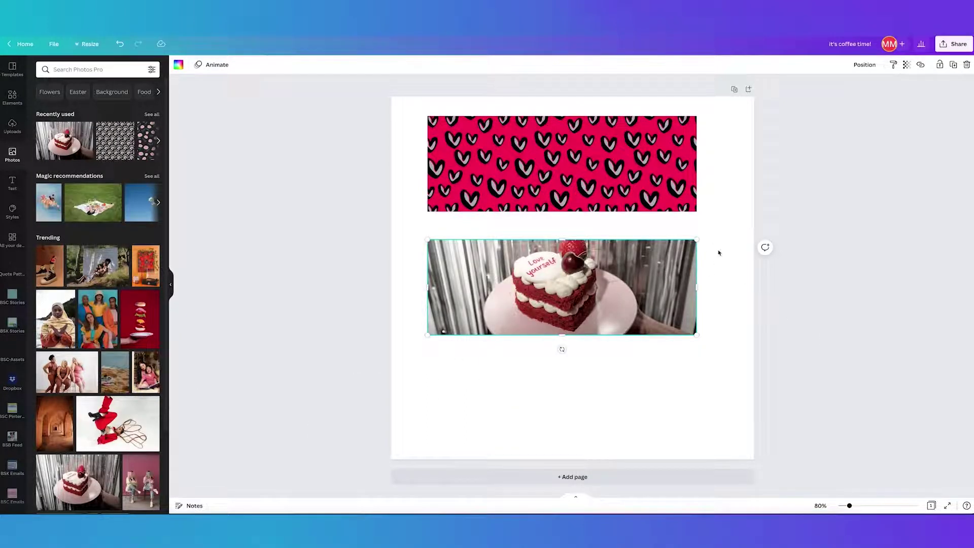
key(Delete)
Step: Move the hearts pattern grid into the page's top-left corner
click(607, 172)
drag(607, 172, 569, 151)
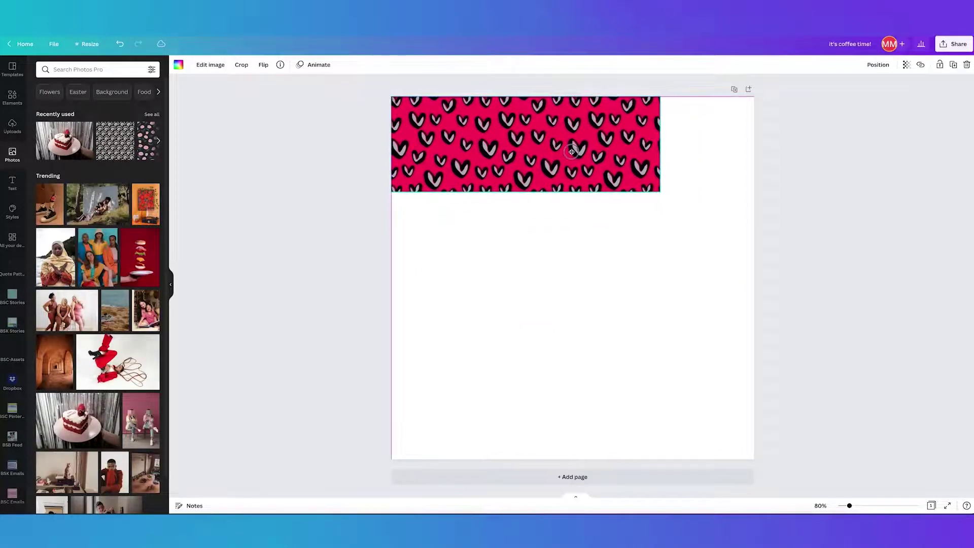
click(604, 263)
Step: Add a heading below the hearts pattern and set its font to Bukhari Script
click(12, 182)
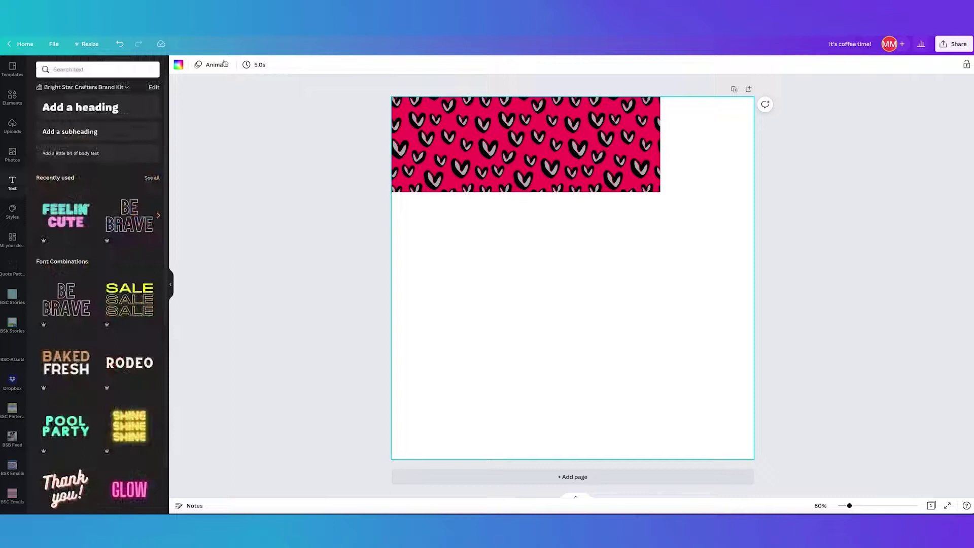
drag(97, 108, 553, 249)
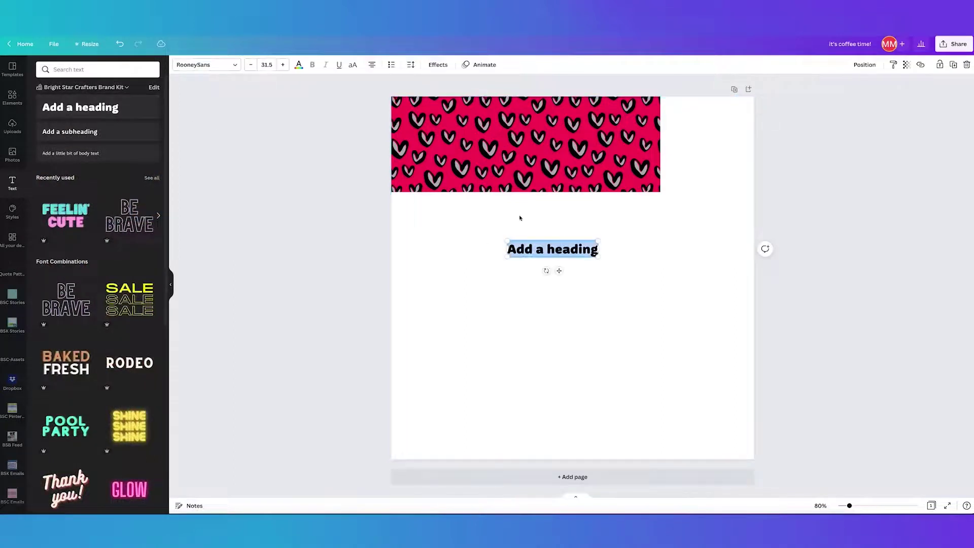
click(234, 68)
scroll(122, 346, down, 4)
click(72, 221)
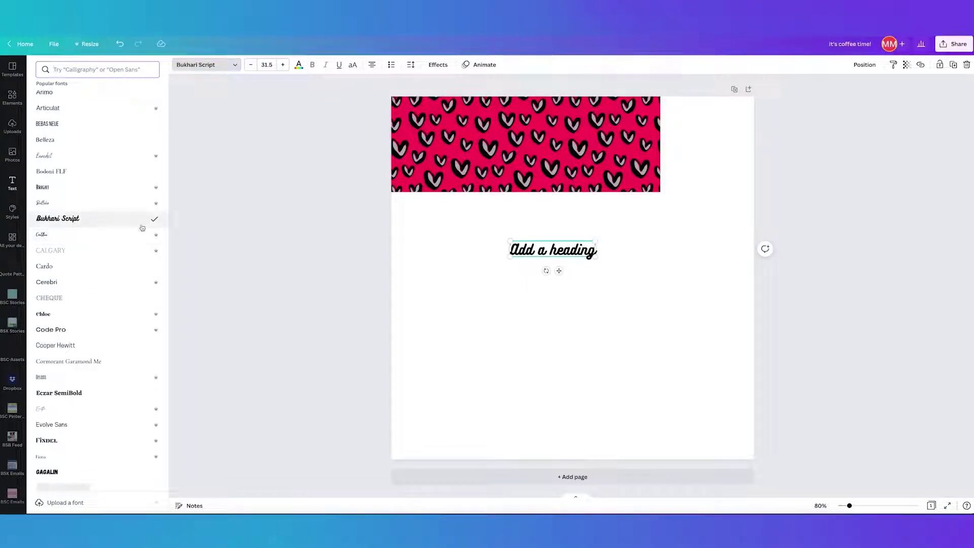
double_click(558, 250)
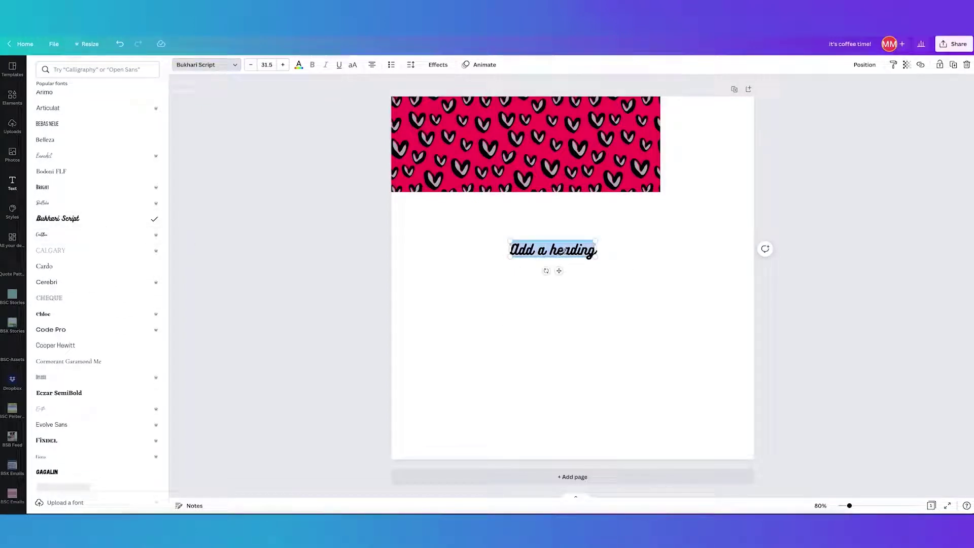
text(I love)
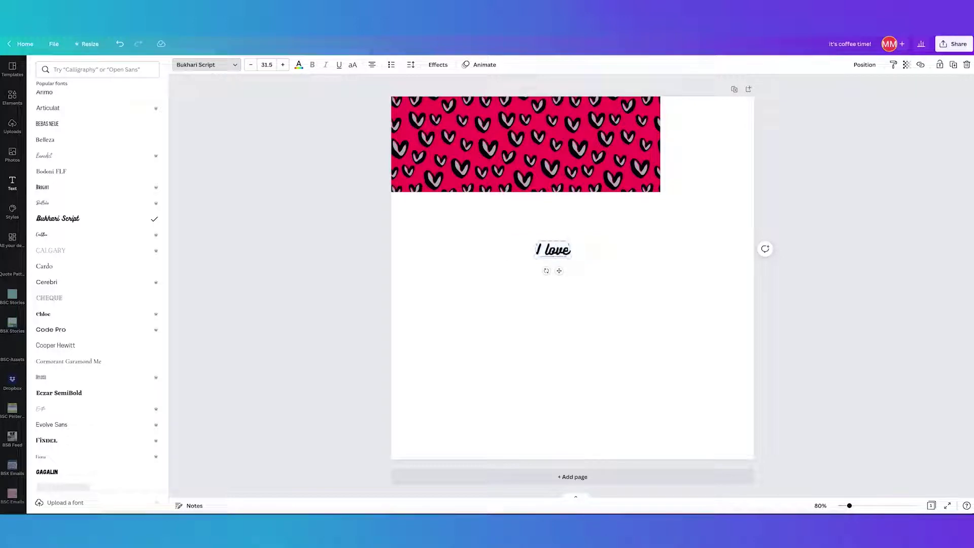
key(Return)
text(C)
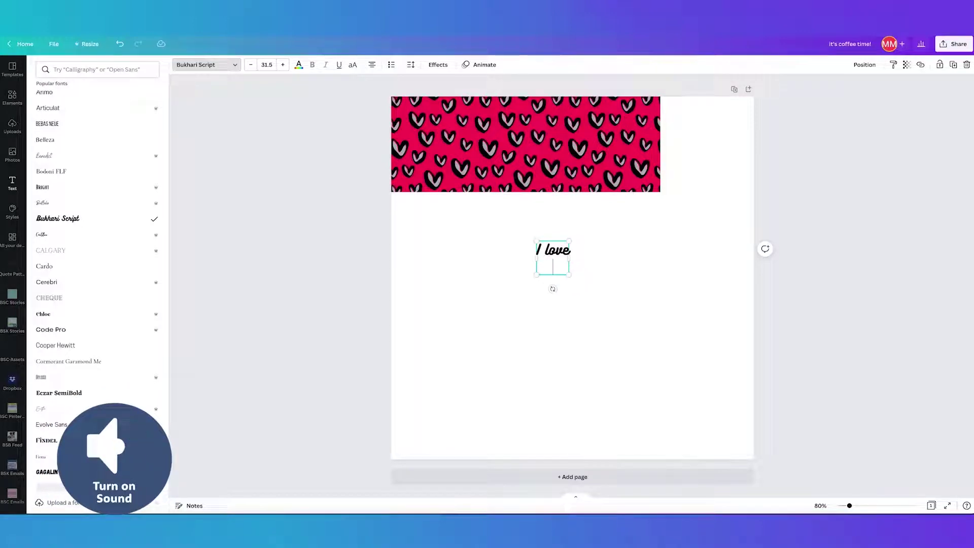
key(BackSpace)
key(BackSpace)
key(BackSpace)
key(BackSpace)
key(BackSpace)
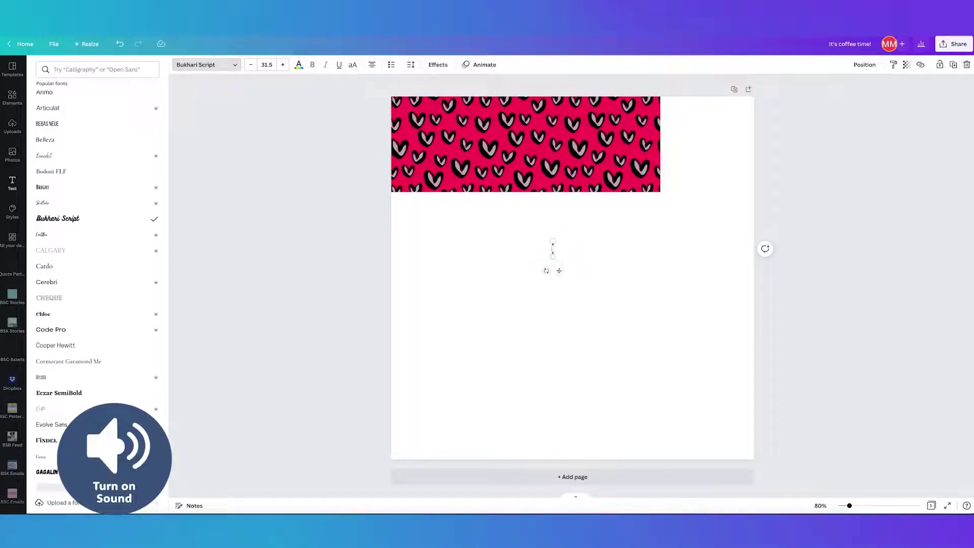
Step: Replace the heading's wording with "Nan's Mug", splitting it over two lines
text(Nan's Mug)
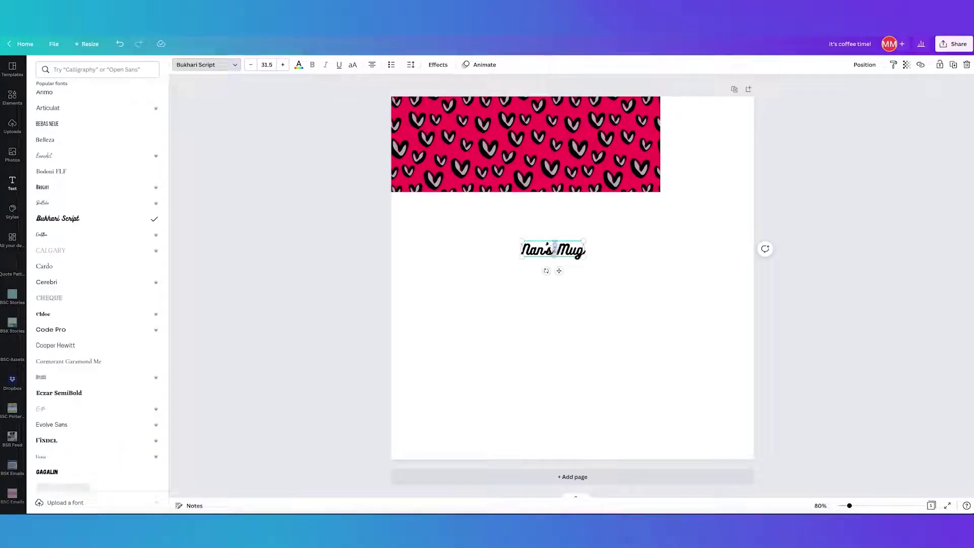
key(Return)
click(532, 224)
Step: Enlarge the "Nan's Mug" text to size 59.9, colour it white, and place it over the right end of the hearts pattern
click(555, 245)
drag(554, 244, 650, 184)
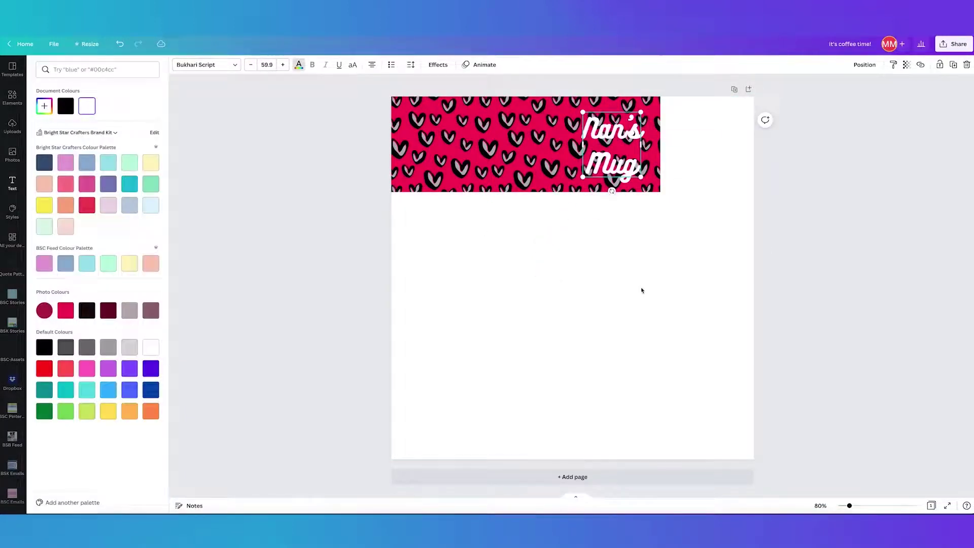
click(612, 145)
drag(608, 147, 609, 143)
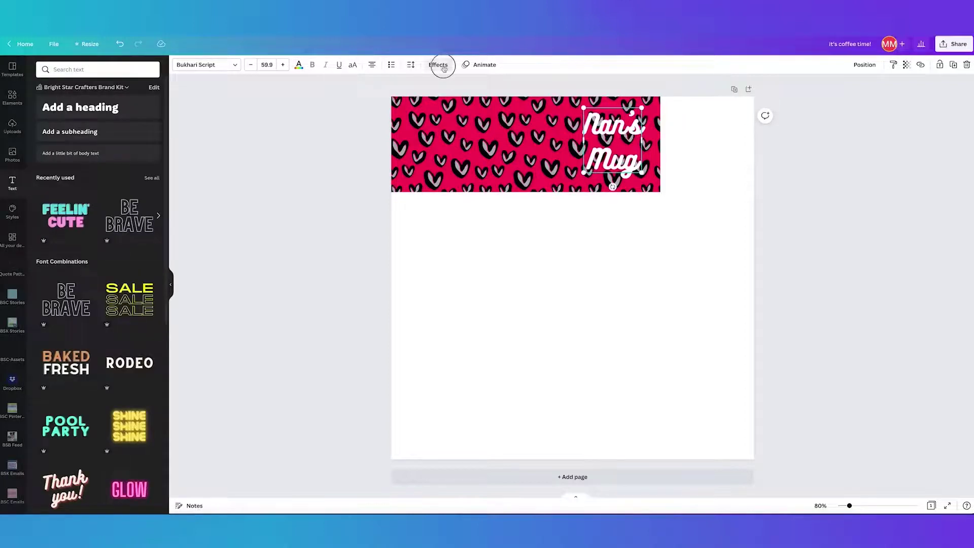
Step: Apply a Shadow effect to the "Nan's Mug" text and set the shadow colour to the palette's dark navy
click(438, 65)
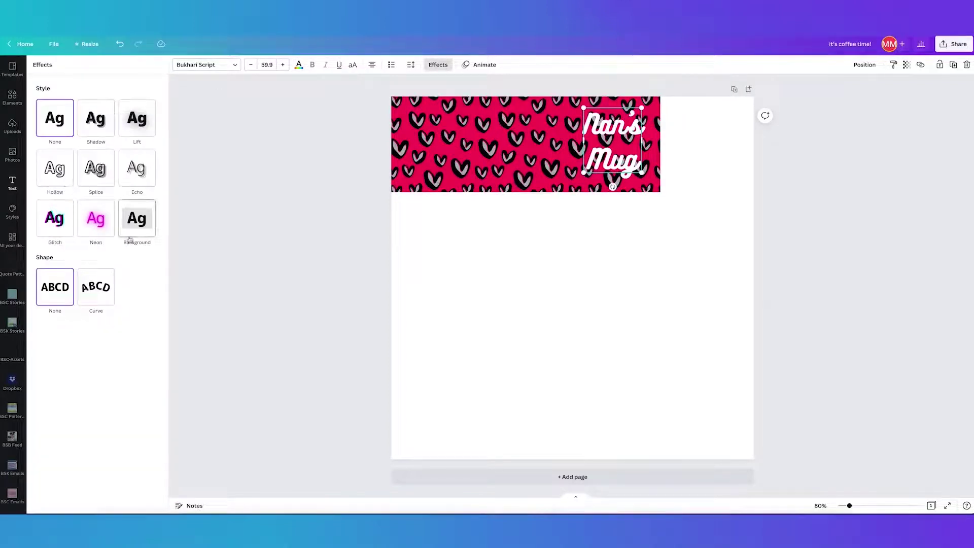
click(62, 224)
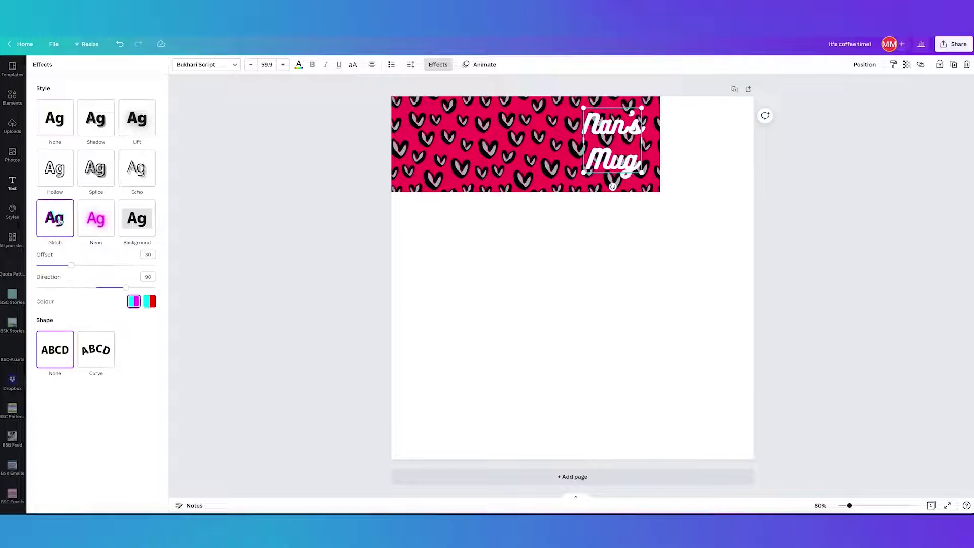
click(141, 132)
click(100, 124)
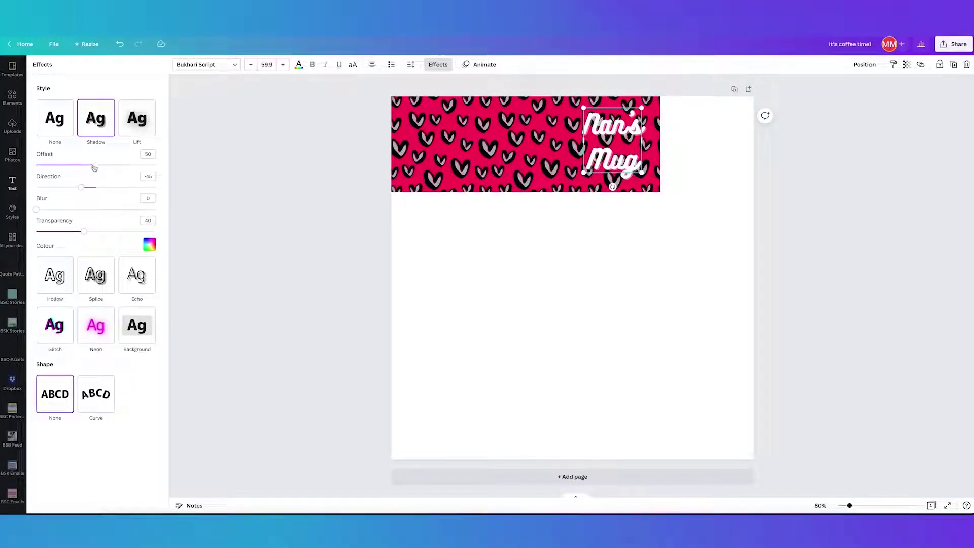
click(148, 245)
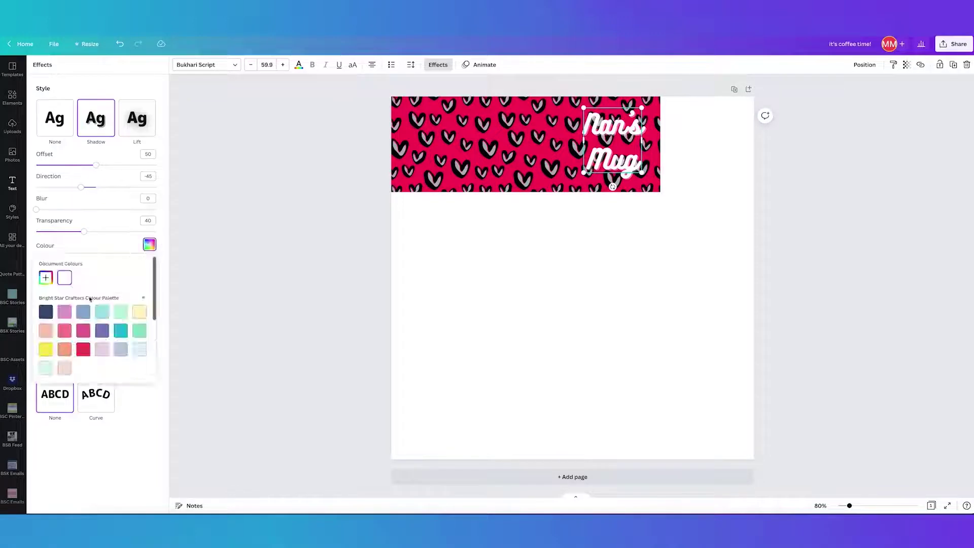
click(45, 311)
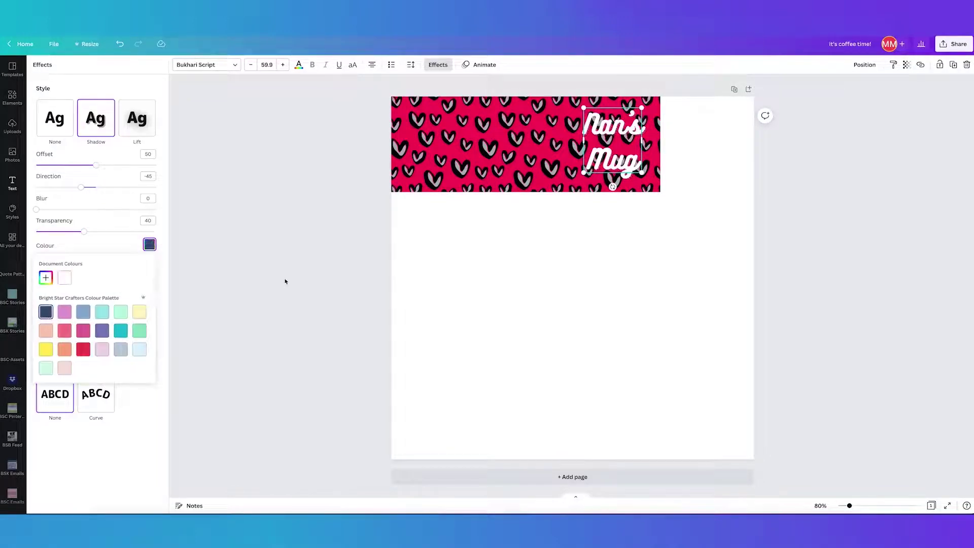
click(285, 279)
click(701, 189)
Step: Duplicate the "Nan's Mug" text and place the copy level with it at the left end of the hearts pattern
click(624, 133)
drag(624, 133, 451, 130)
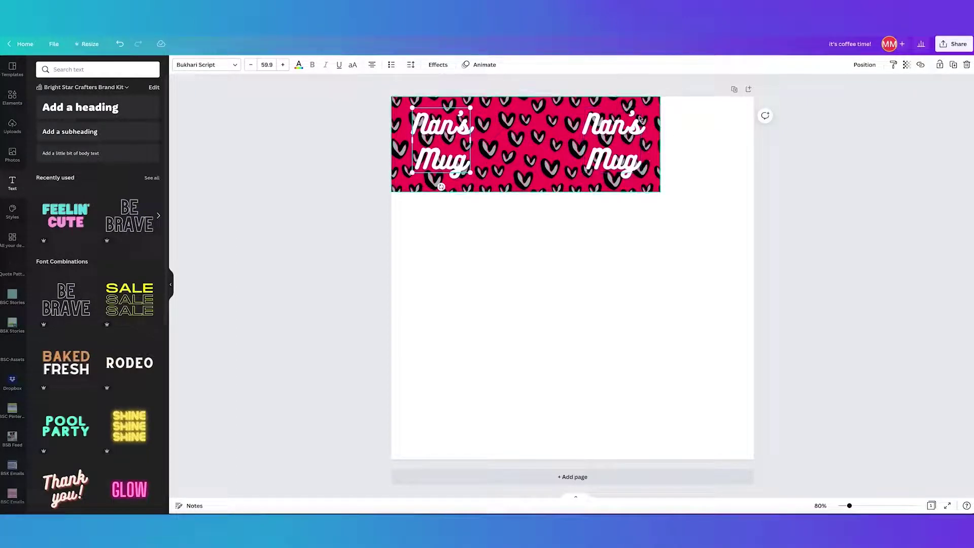
click(607, 220)
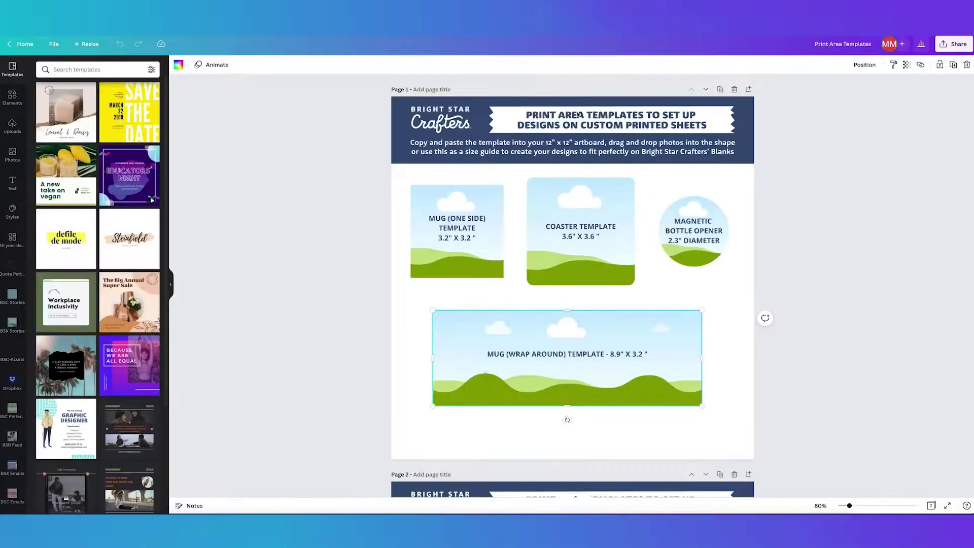
Step: Copy the 8.9" × 8.9" tea towel template frame from the Print Area Templates design
scroll(594, 263, down, 8)
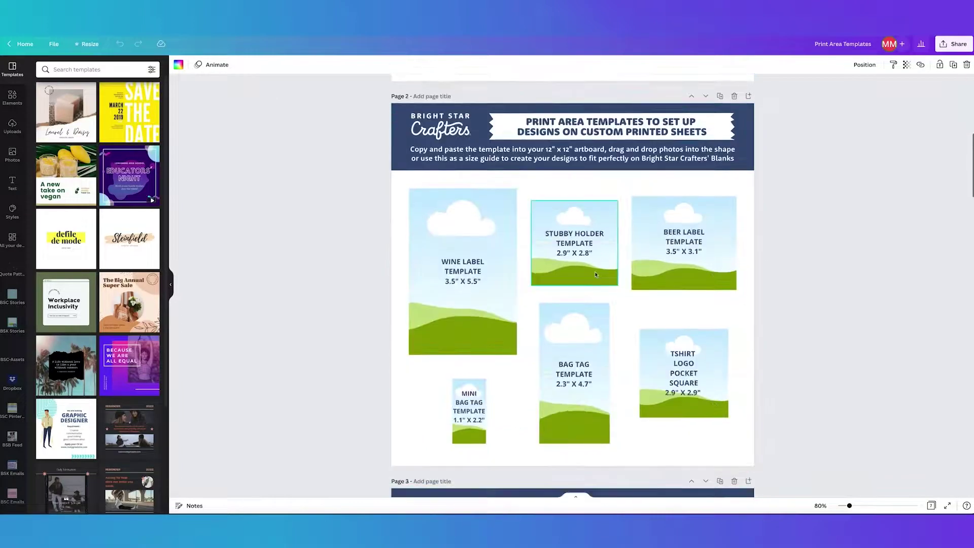
scroll(596, 275, down, 15)
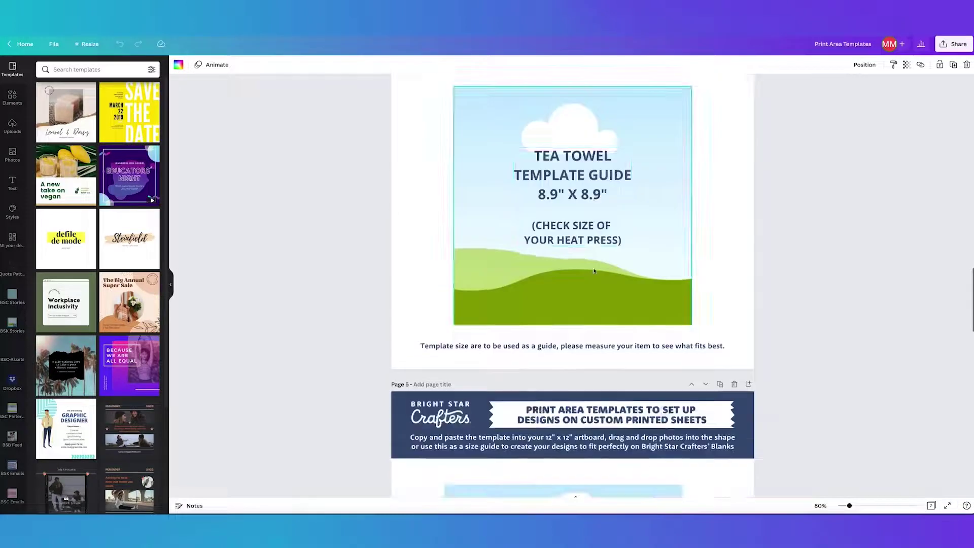
click(487, 129)
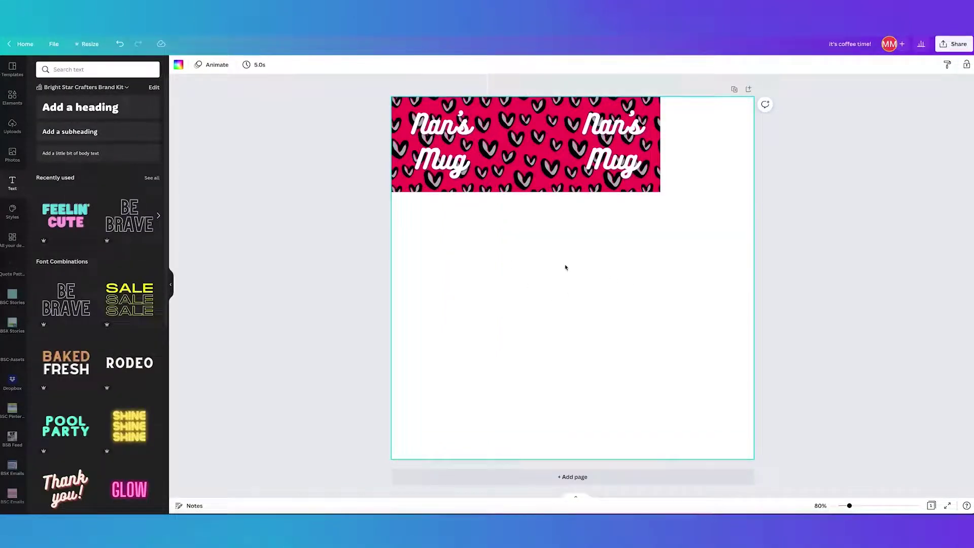
Step: Paste the tea towel frame below the mug design and fill it with the uploaded hearts pattern
key(ctrl+v)
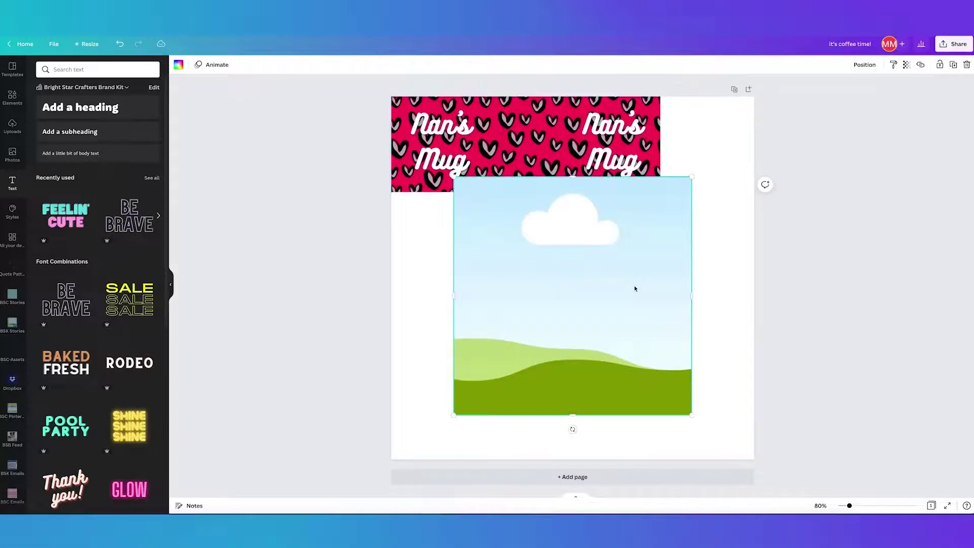
drag(583, 276, 543, 268)
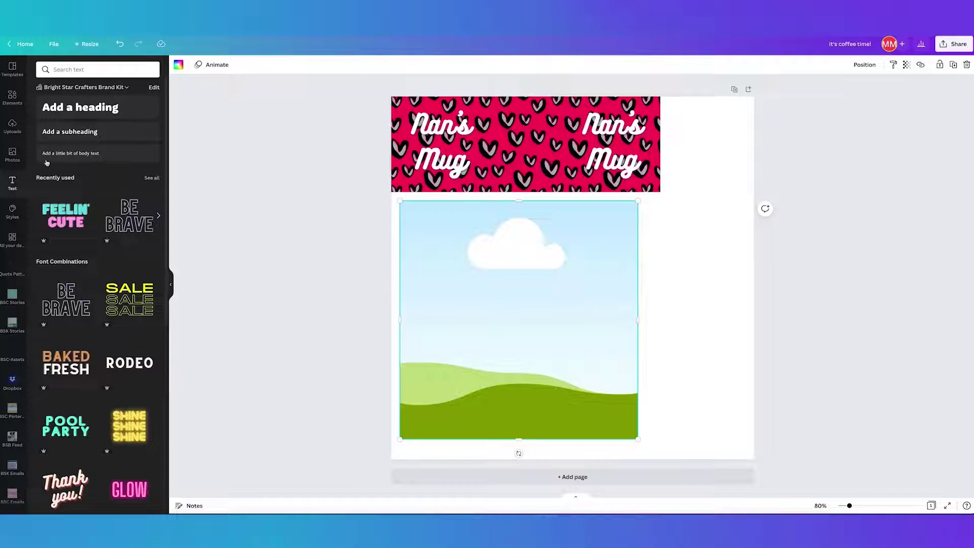
click(12, 127)
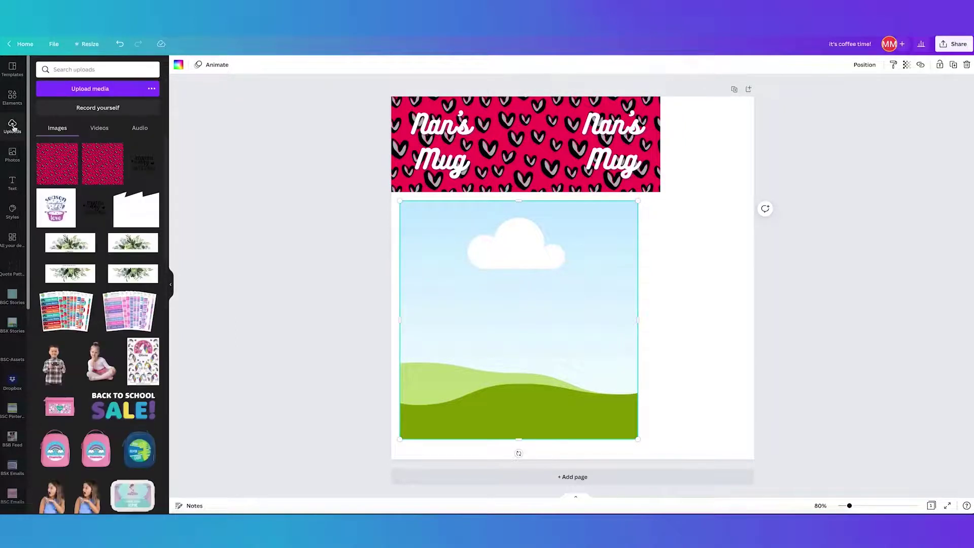
drag(102, 164, 505, 279)
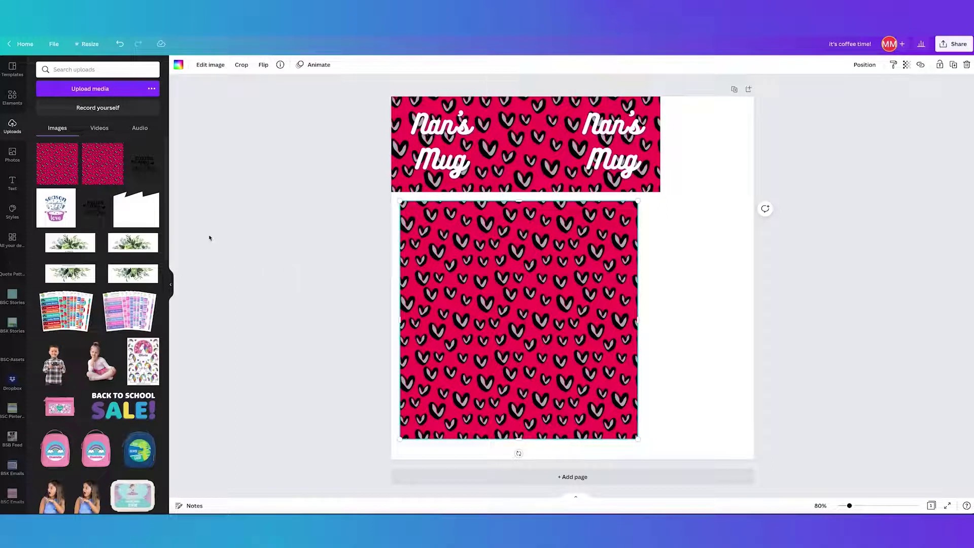
Step: Place a copy of the "Nan's Mug" text in the middle of the tea towel design and scale it to size 96.6
key(Tab)
drag(614, 162, 515, 383)
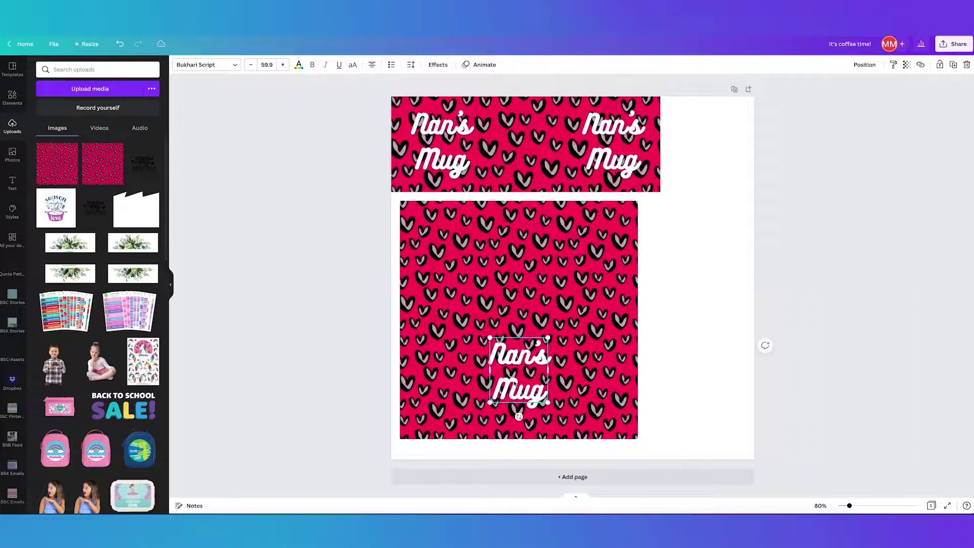
drag(488, 336, 434, 275)
drag(500, 337, 500, 291)
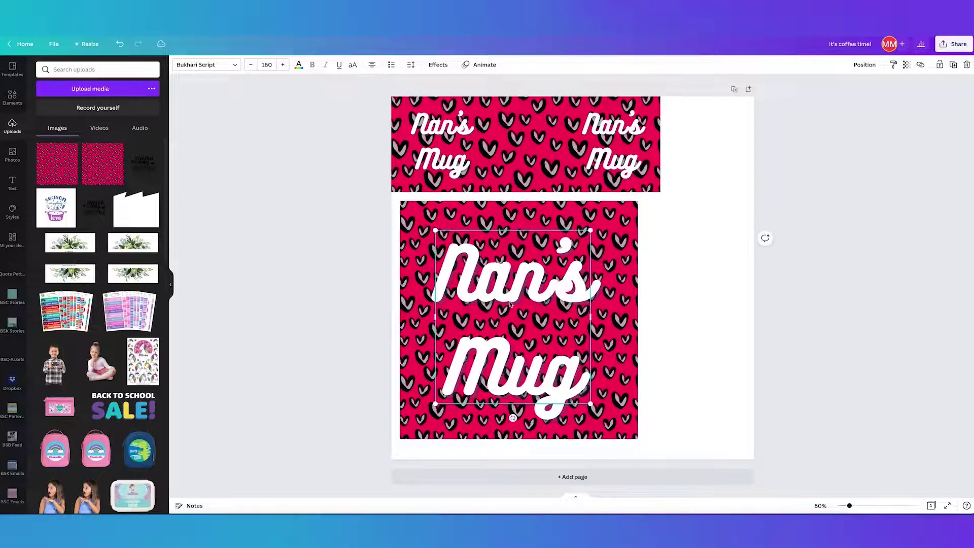
drag(434, 231, 465, 265)
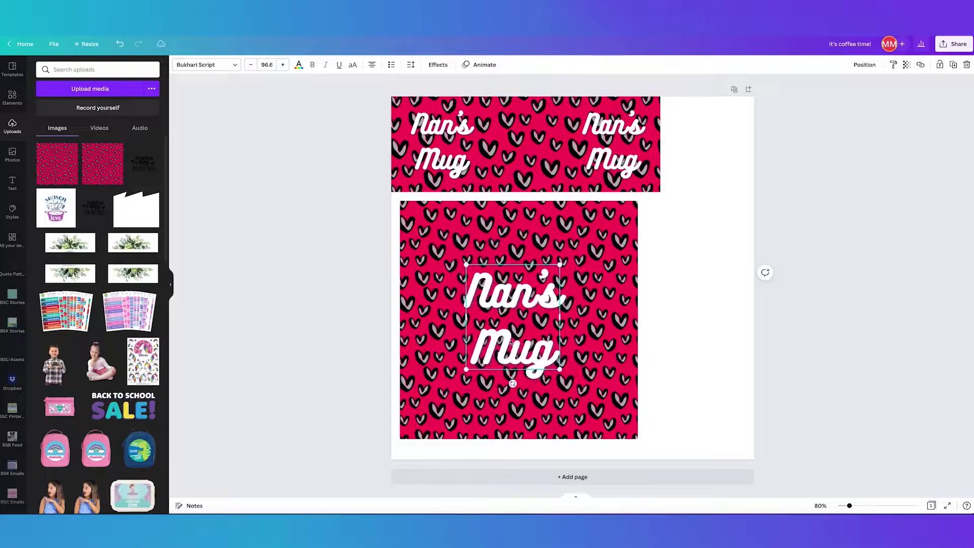
Step: Change the word "Mug" to "Kitchen" in the tea towel text
double_click(510, 341)
text(Kitchen)
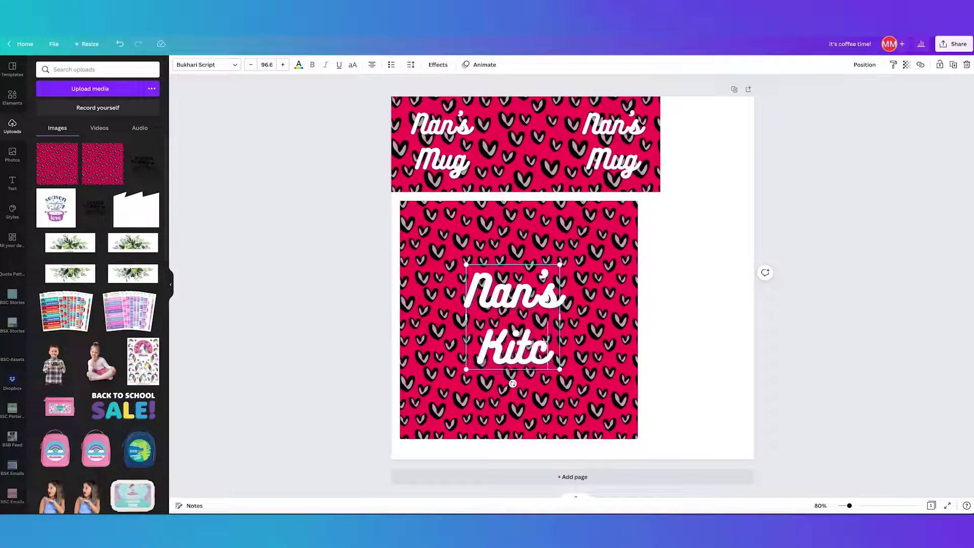
click(691, 347)
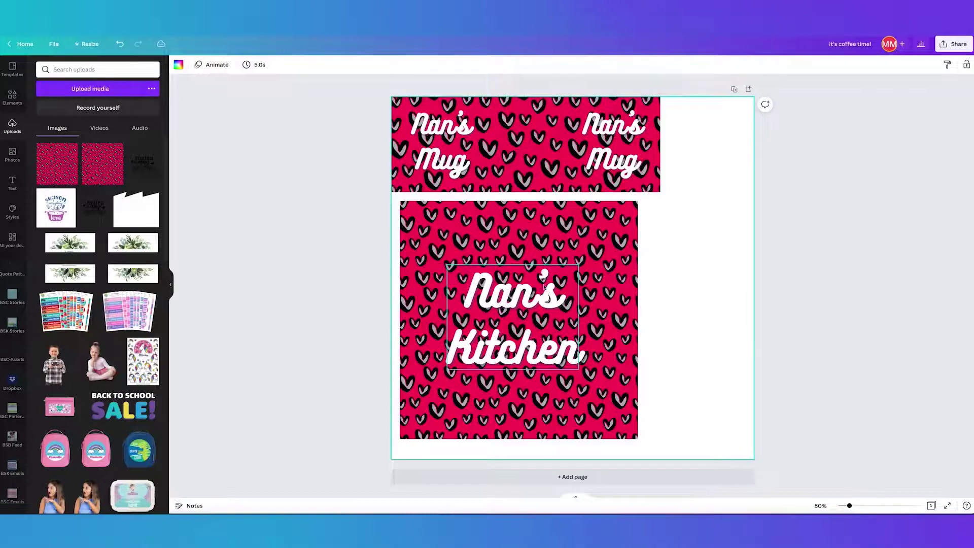
click(528, 294)
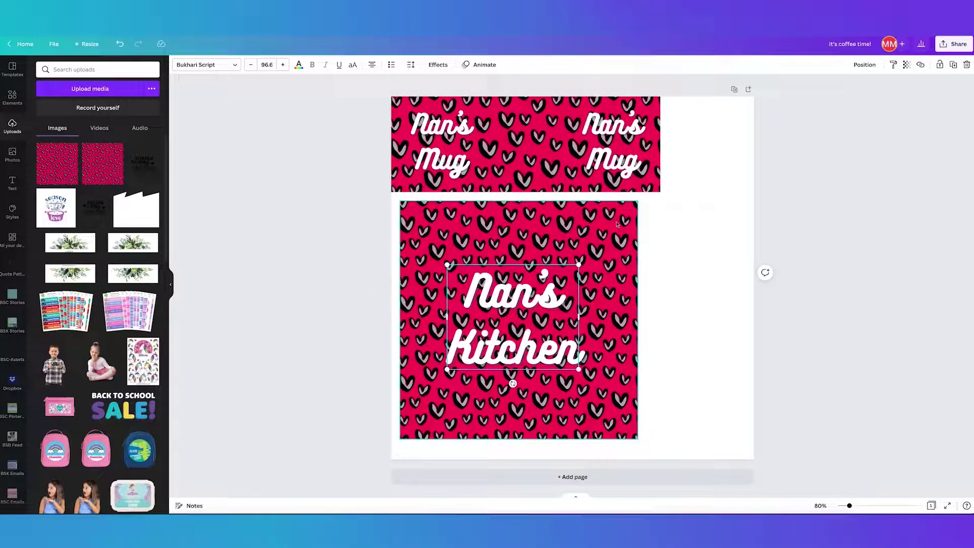
Step: Add a scalloped circle frame behind the "Nan's Kitchen" text, scale it to about 7.9 × 7.9, and align it over the tea towel pattern
click(12, 97)
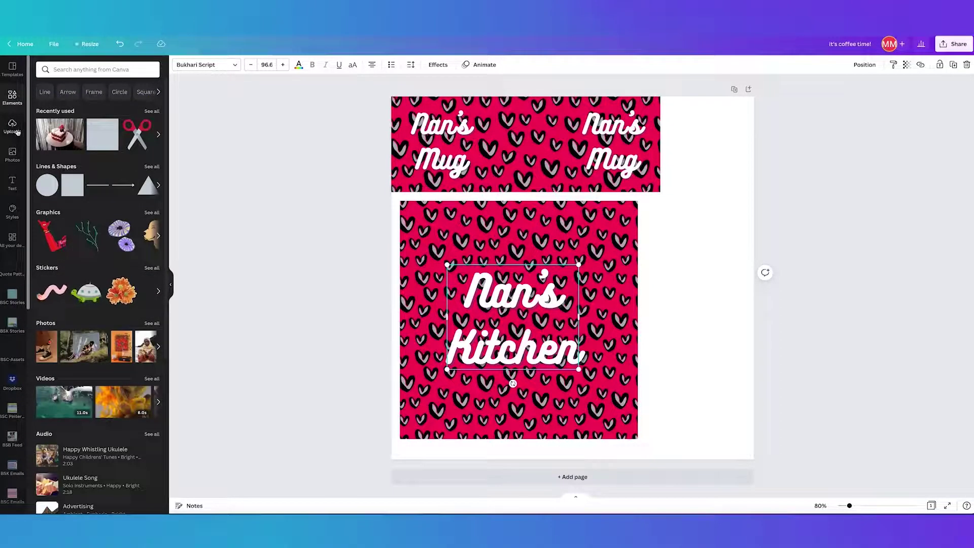
click(94, 91)
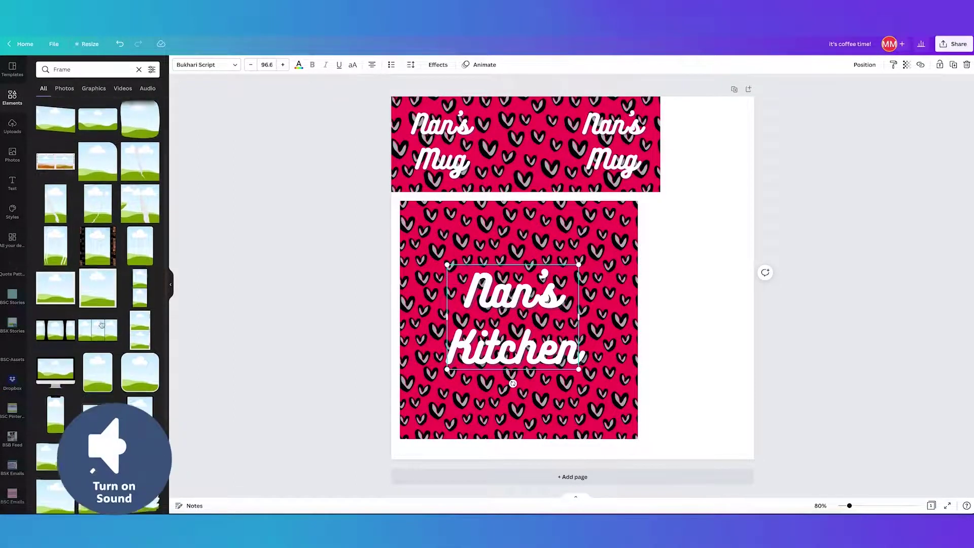
drag(97, 144, 502, 239)
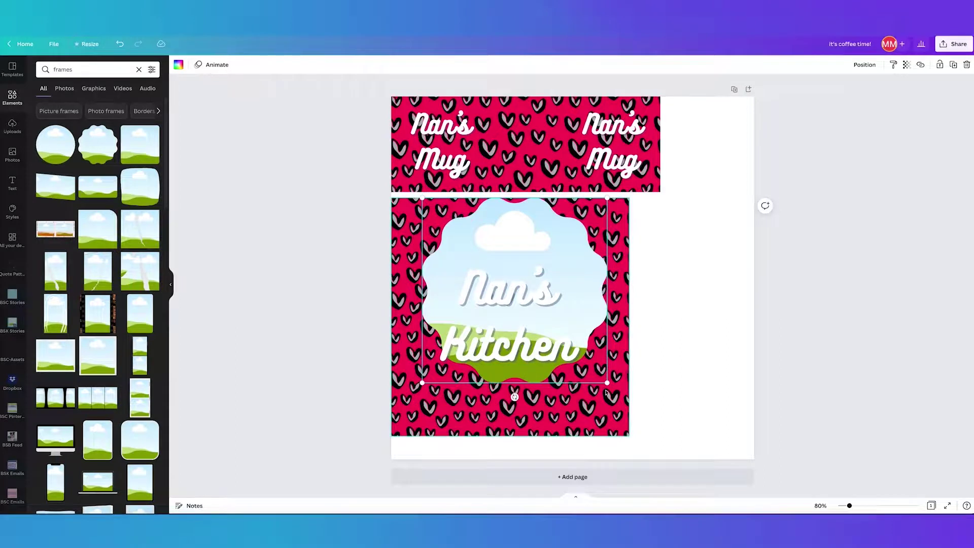
drag(608, 383, 657, 439)
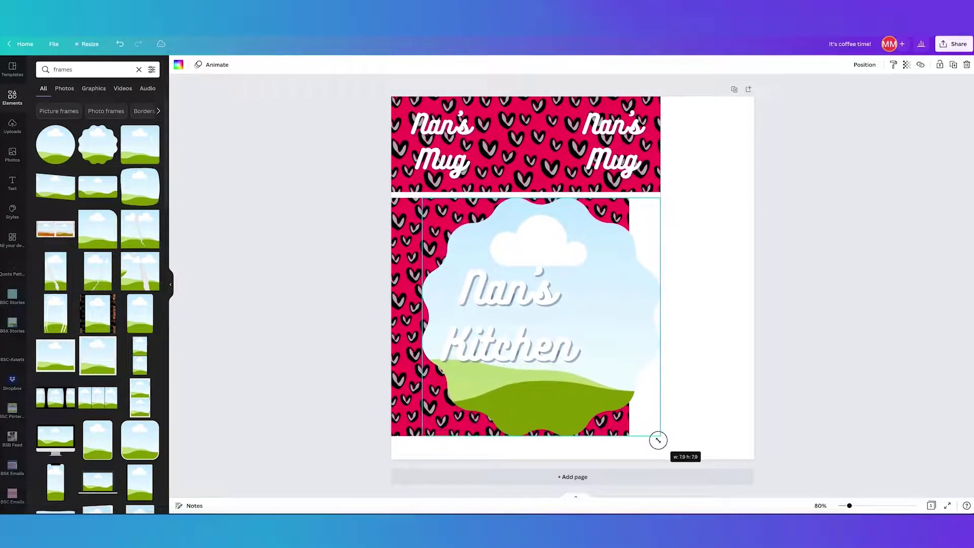
drag(600, 285, 574, 283)
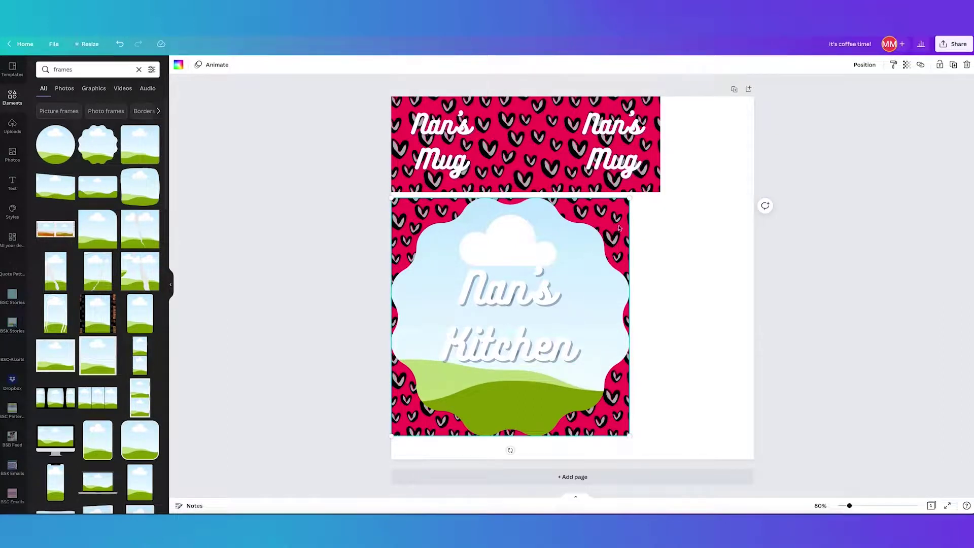
Step: Delete the scalloped frame, undo that deletion, and fill the frame with the uploaded hearts pattern
key(Delete)
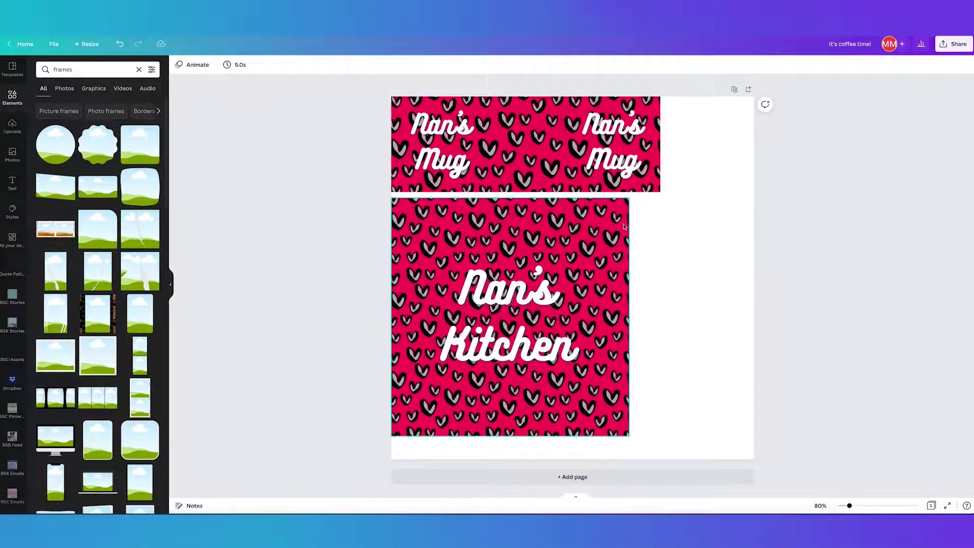
key(ctrl+z)
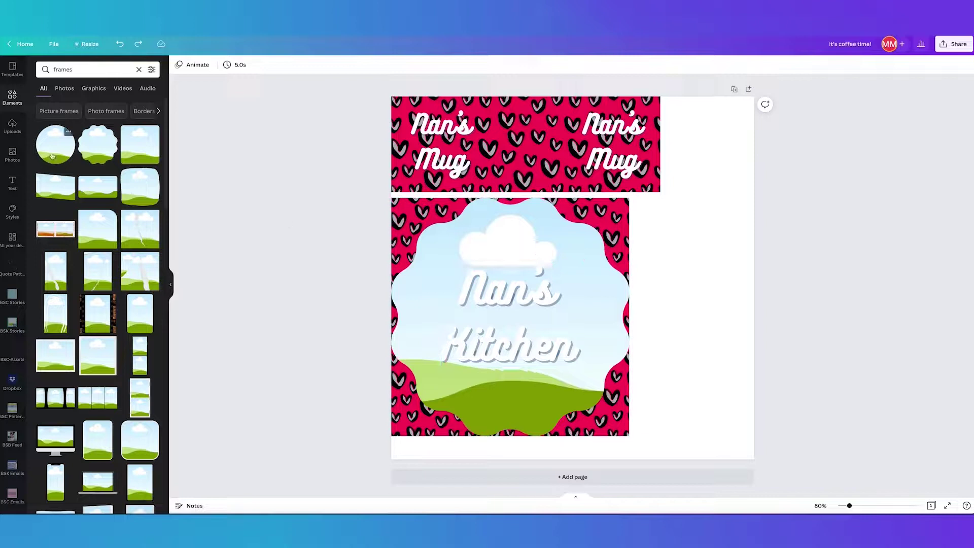
click(12, 126)
drag(97, 162, 467, 238)
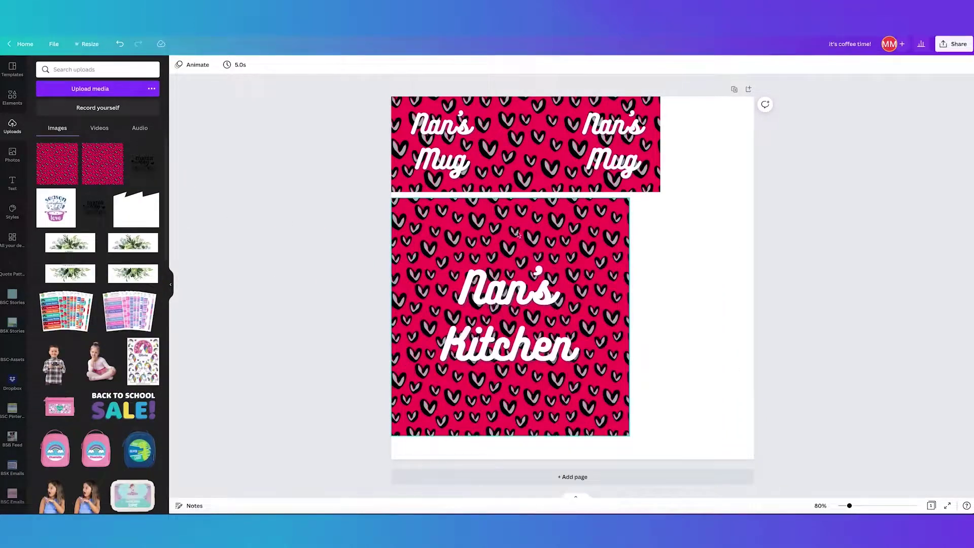
Step: Delete the square tea towel frame behind the "Nan's Kitchen" text and move the hearts-filled scalloped frame under the text
drag(561, 225, 507, 238)
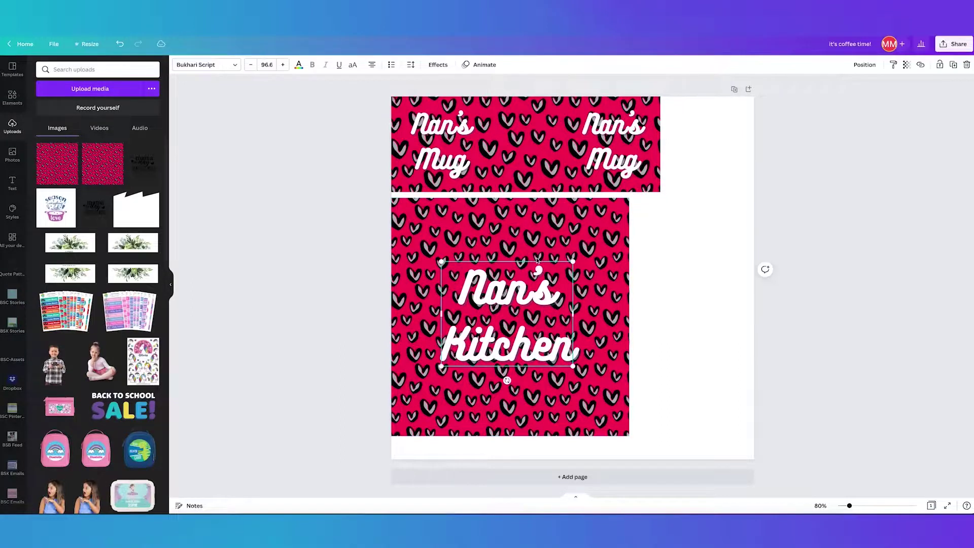
click(473, 224)
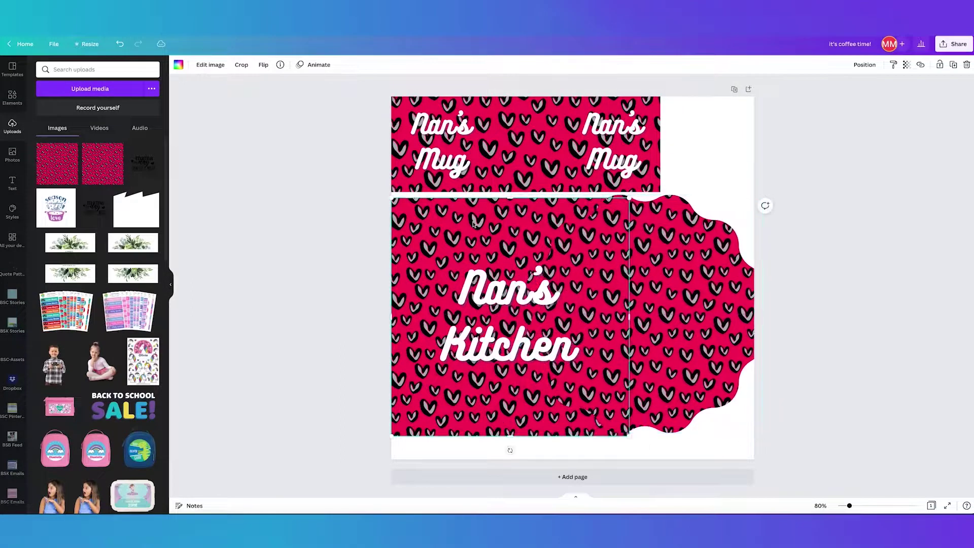
key(ctrl+z)
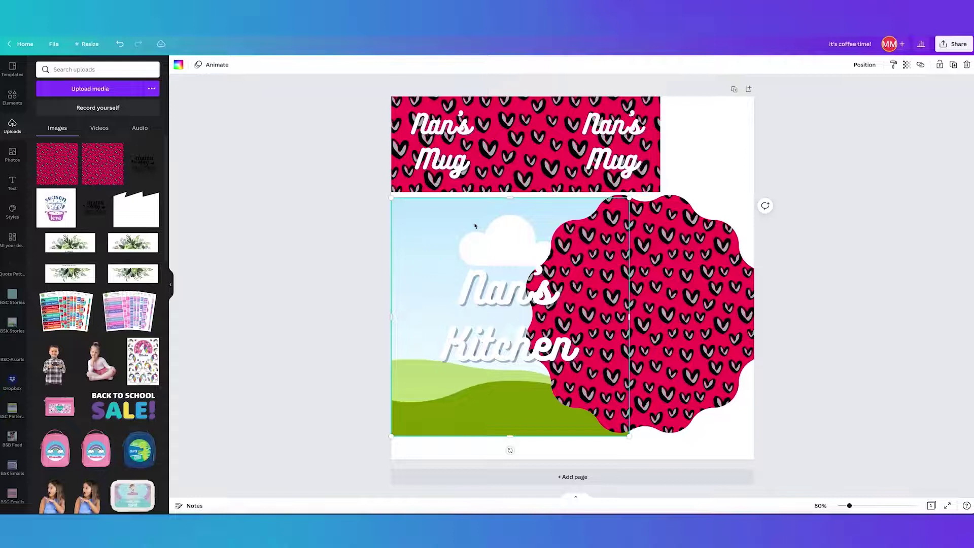
key(Delete)
drag(604, 284, 475, 287)
Step: Position the scalloped frame just below the mug wrap and adjust the "Nan's Kitchen" text over its middle
shift+click(503, 308)
click(639, 304)
drag(555, 278, 561, 282)
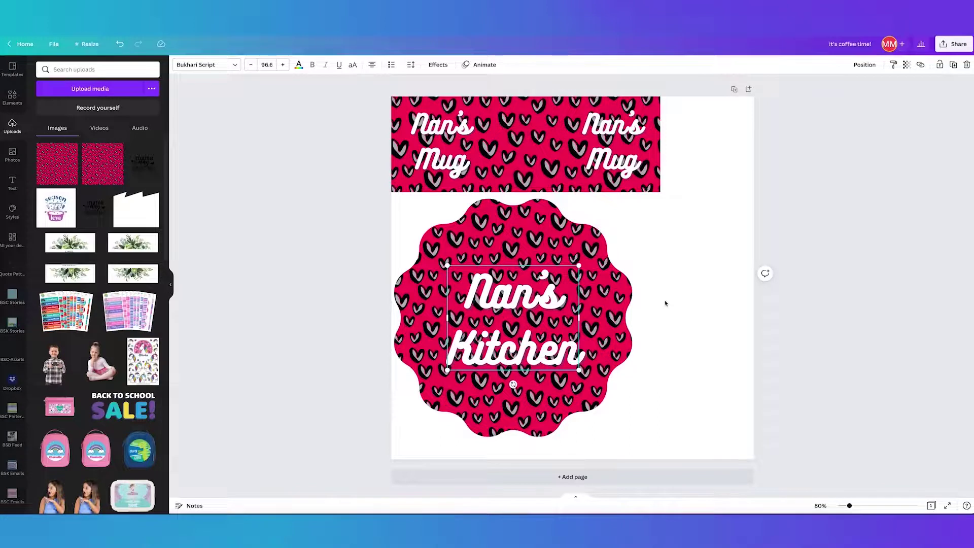
click(421, 228)
click(519, 276)
drag(516, 308, 518, 306)
click(658, 281)
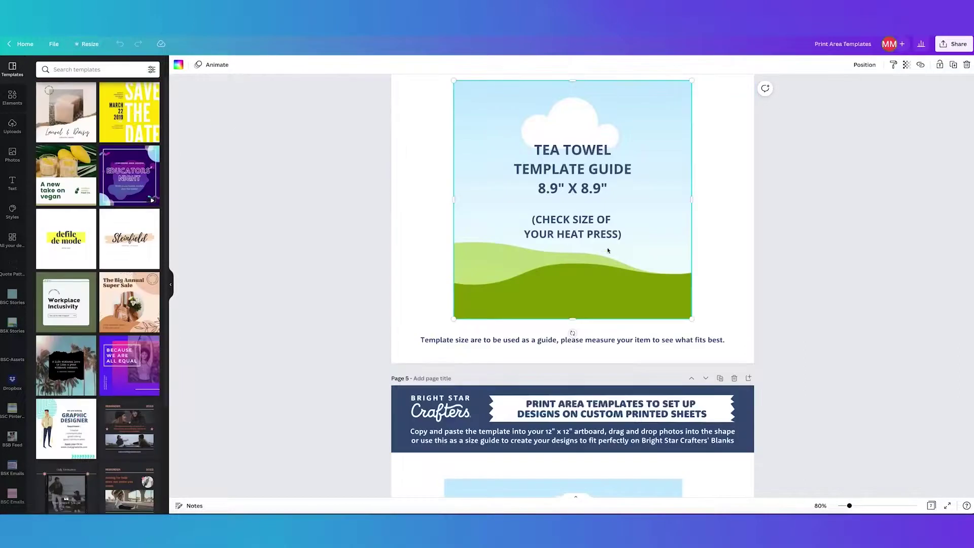
Step: Look through the pages of the Print Area Templates design for other product shapes and their sizes
scroll(608, 250, up, 15)
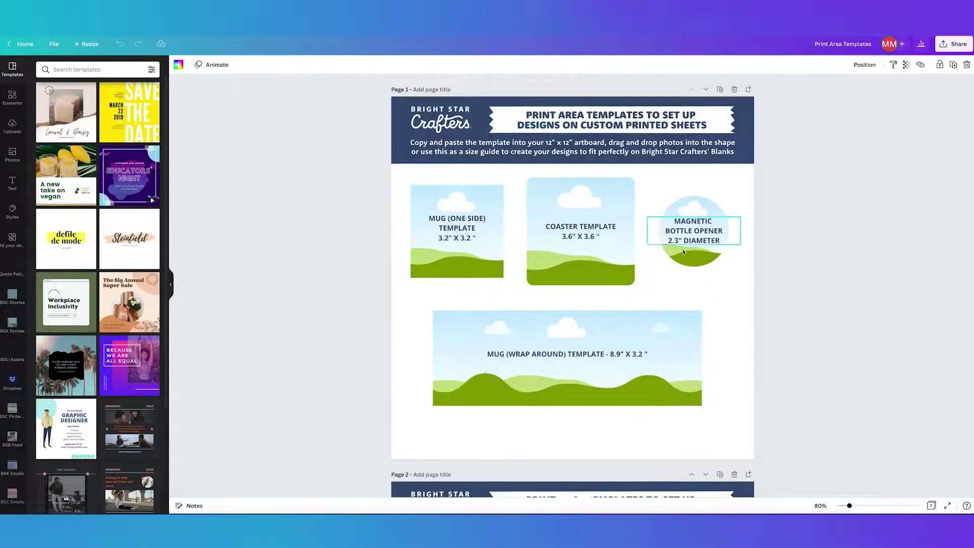
click(712, 224)
scroll(700, 284, down, 1)
scroll(708, 294, down, 1)
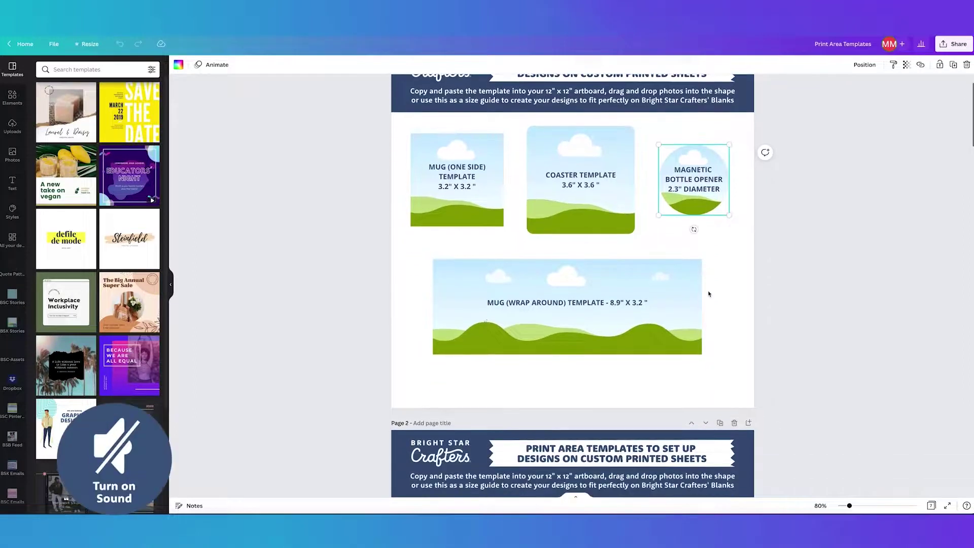
scroll(713, 288, down, 5)
scroll(713, 288, down, 2)
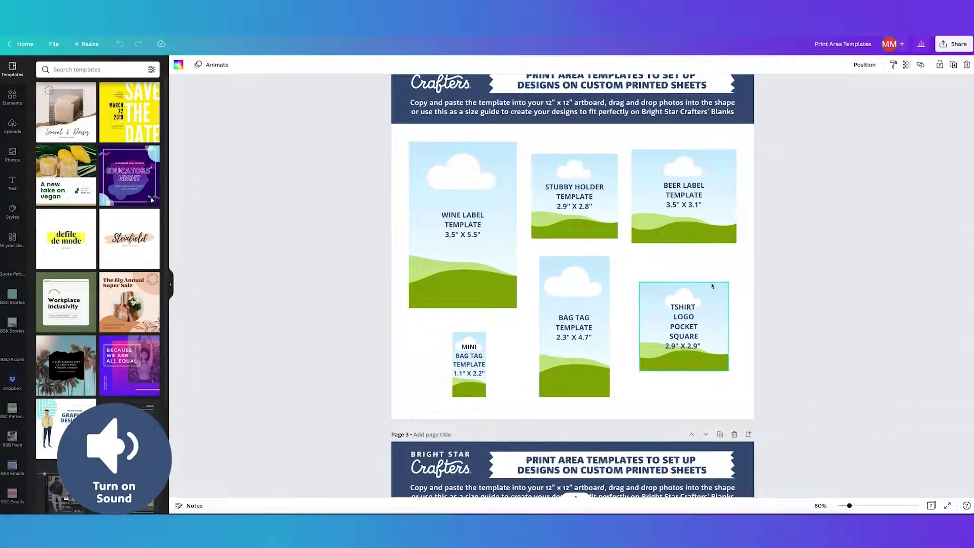
scroll(712, 285, down, 6)
scroll(712, 285, down, 11)
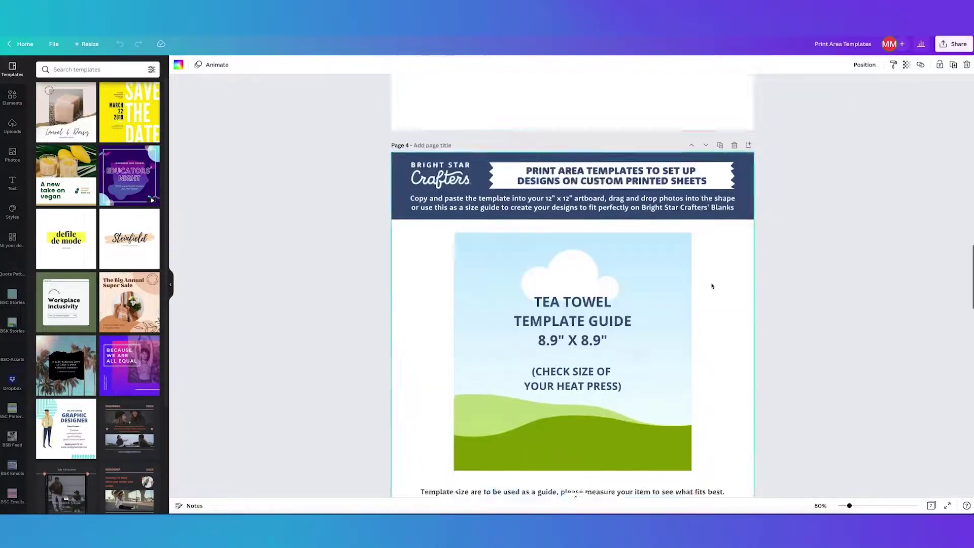
scroll(712, 286, up, 20)
scroll(712, 286, up, 4)
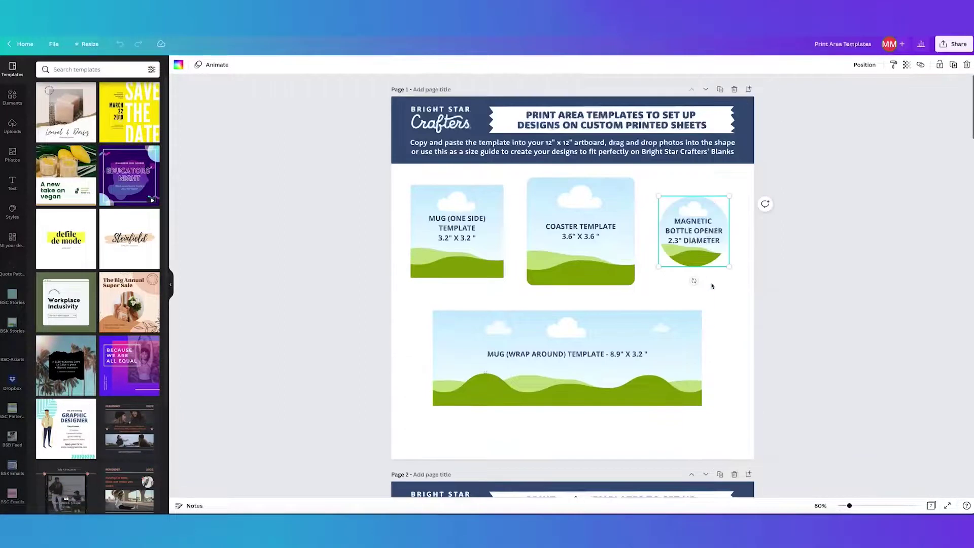
Step: Copy the 3.6" x 3.6" coaster template into the gift sheet, fill it with the hearts pattern, and place it in the sheet's lower right corner
click(627, 276)
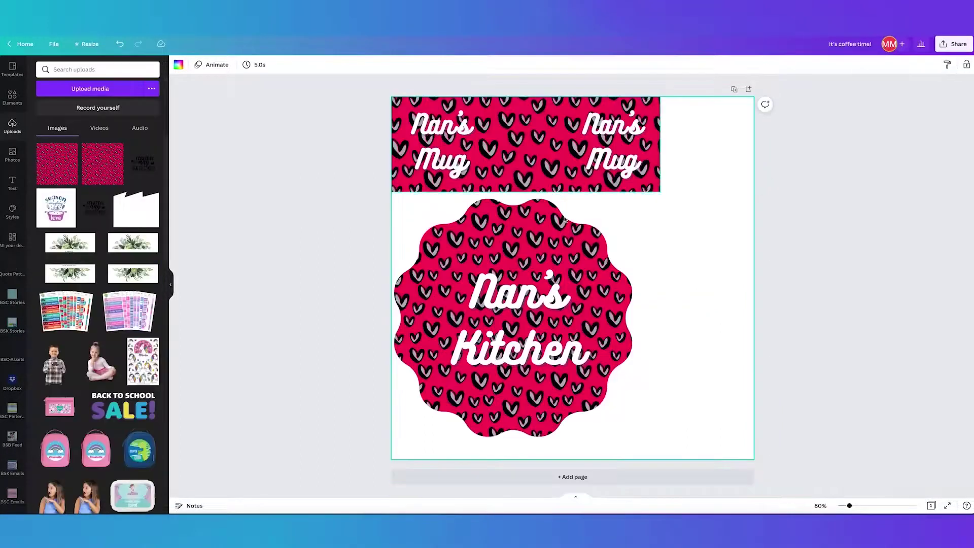
click(710, 254)
drag(584, 234, 698, 397)
drag(113, 175, 560, 206)
drag(639, 231, 720, 381)
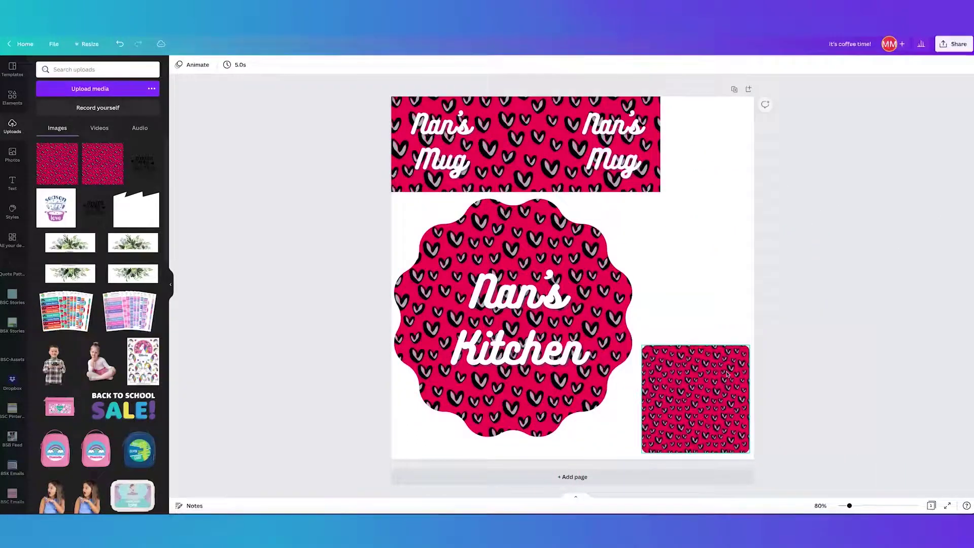
Step: Enlarge the hearts pattern inside the coaster frame so its hearts match the scale of the other designs
double_click(693, 389)
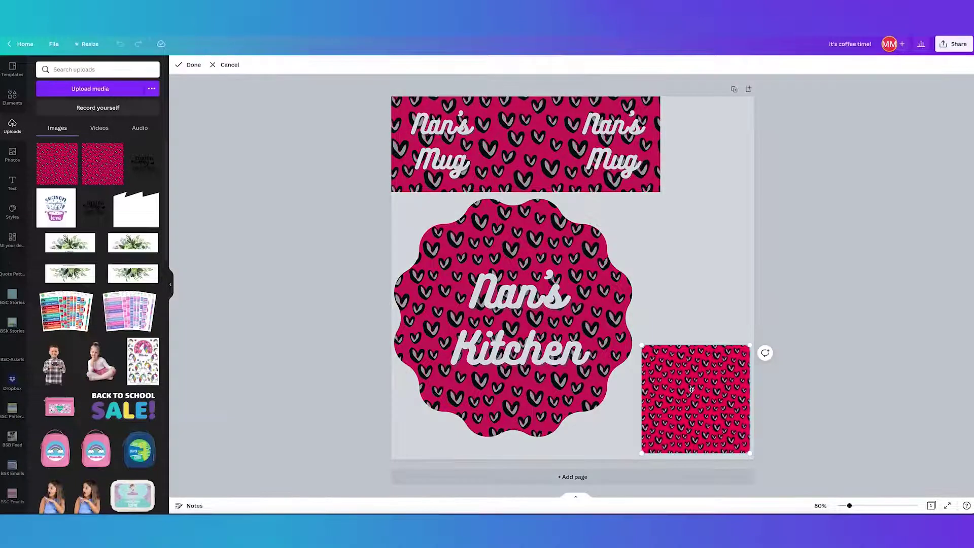
drag(642, 347, 505, 223)
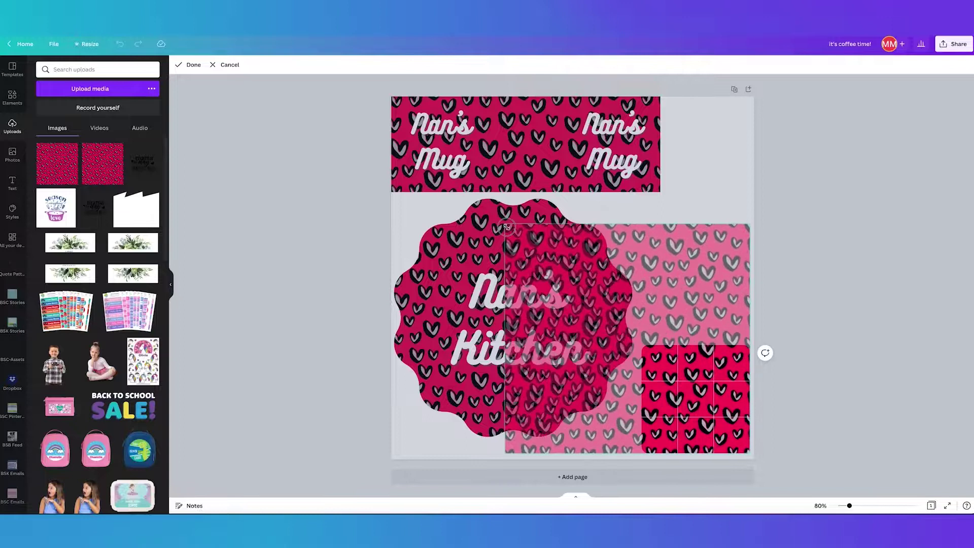
click(714, 198)
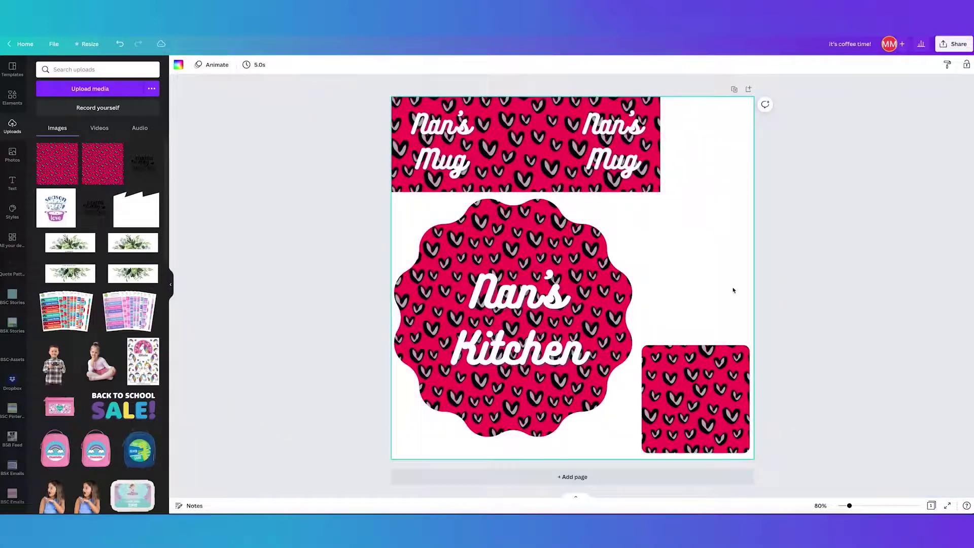
Step: Place a copy of the "Nan's Mug" text on the coaster, change "Mug" to "Spot", and shift the coaster slightly off the sheet edges
click(615, 170)
drag(615, 170, 691, 422)
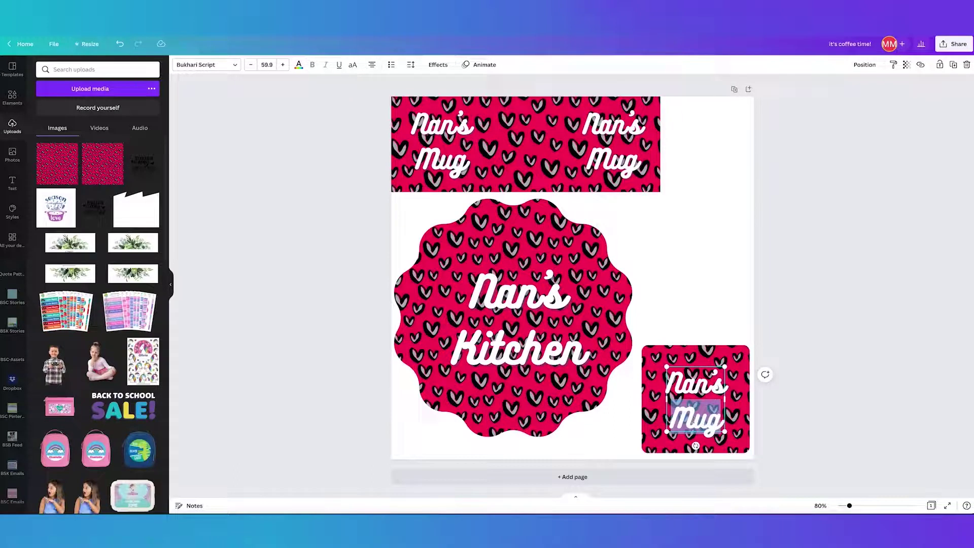
text(Spot)
click(702, 330)
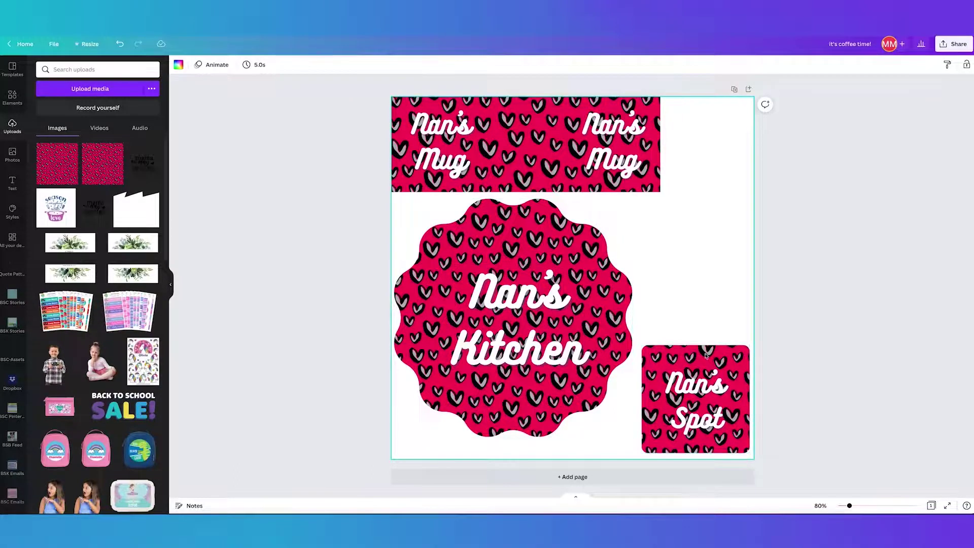
mouse_move(689, 418)
mouse_down()
mouse_move(688, 272)
mouse_move(682, 414)
mouse_move(707, 413)
mouse_up()
click(680, 243)
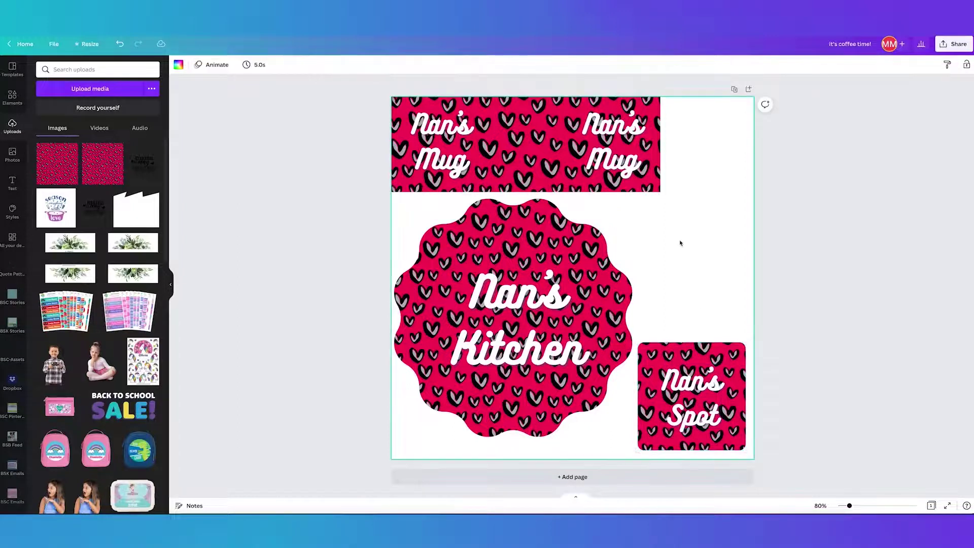
Step: Place a duplicate of the "Nan's Spot" coaster directly above the original with a small gap between them
drag(695, 386, 685, 283)
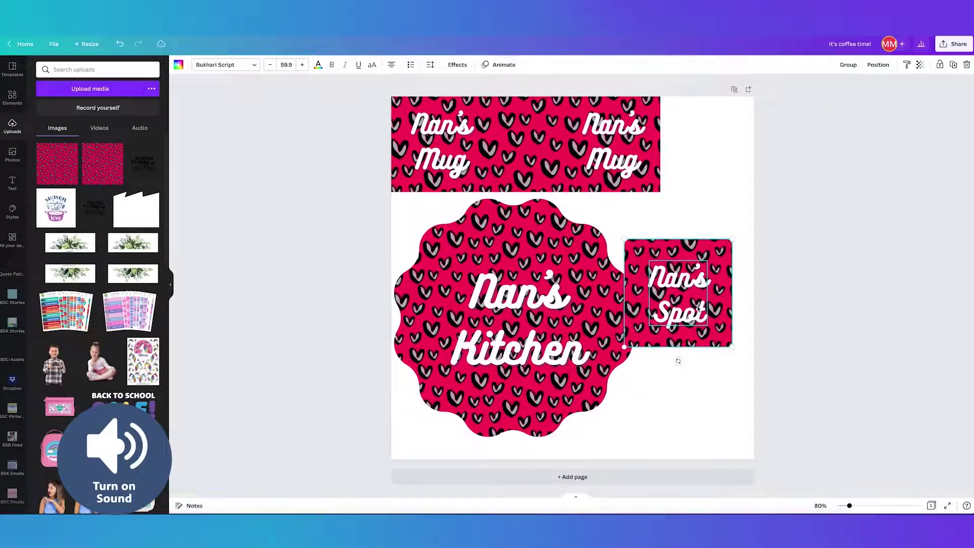
key(ctrl+z)
drag(685, 318, 695, 200)
click(695, 202)
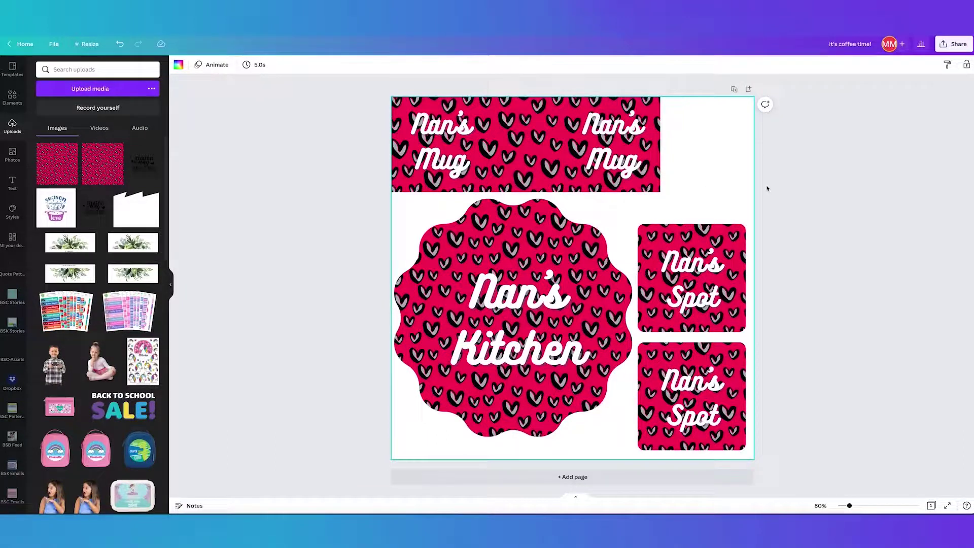
Step: Move the "Nan's Mug" wrap with both its texts to line up with the coasters' right edge
click(361, 256)
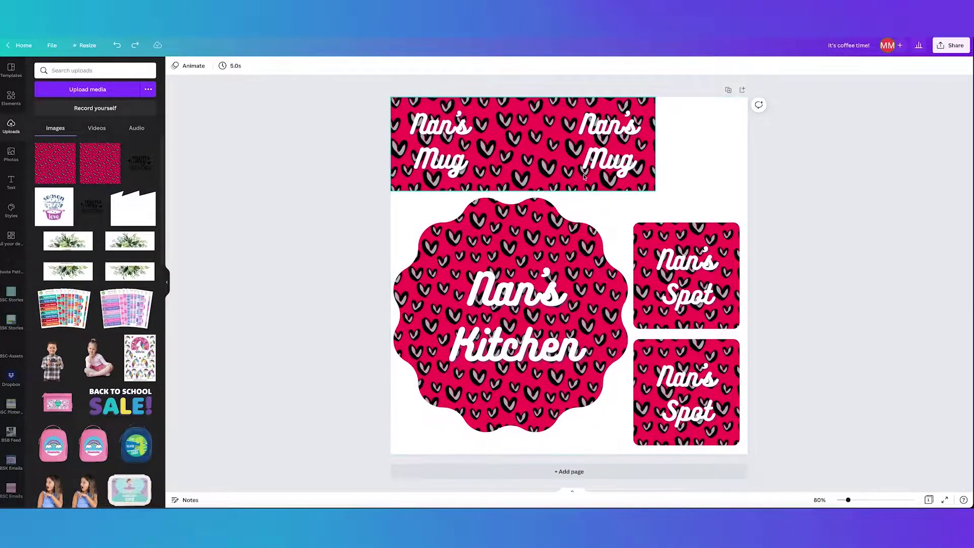
drag(697, 119, 632, 120)
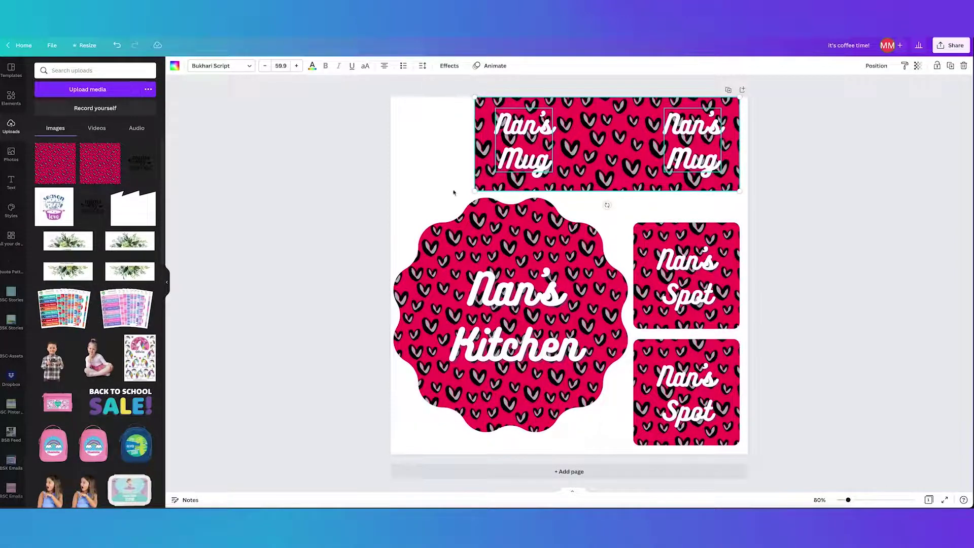
Step: Try stacking the two "Nan's Spot" coasters flush against each other and the mug wrap, and undo these moves
drag(710, 400, 710, 391)
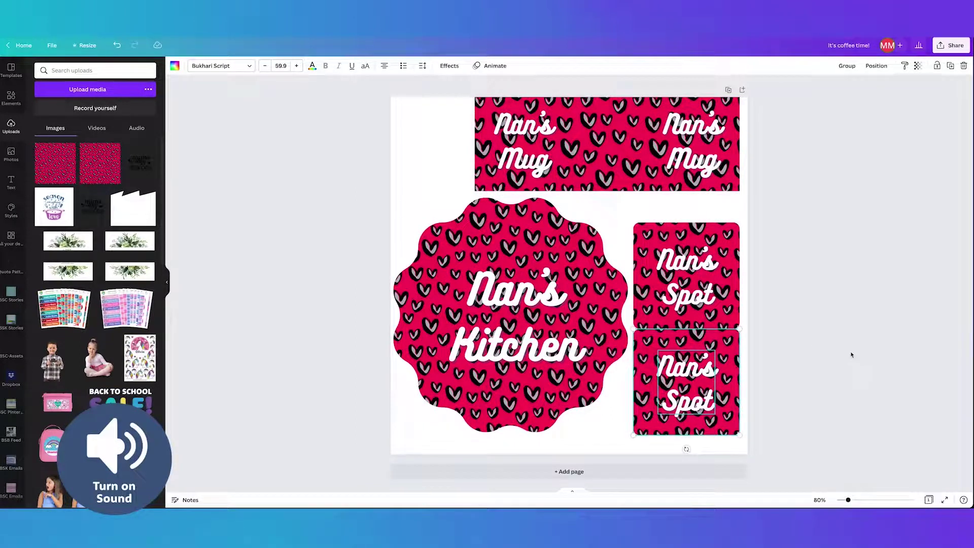
drag(684, 205, 694, 367)
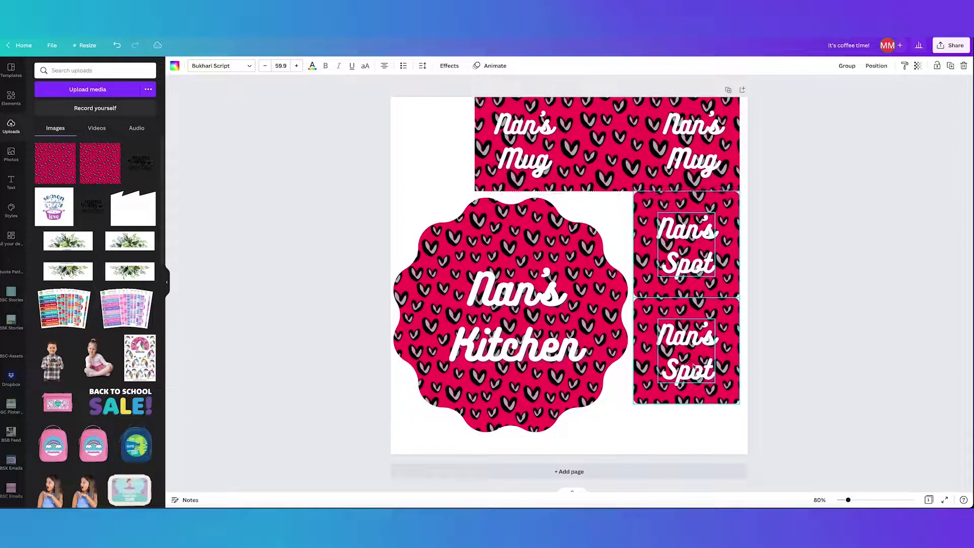
click(810, 355)
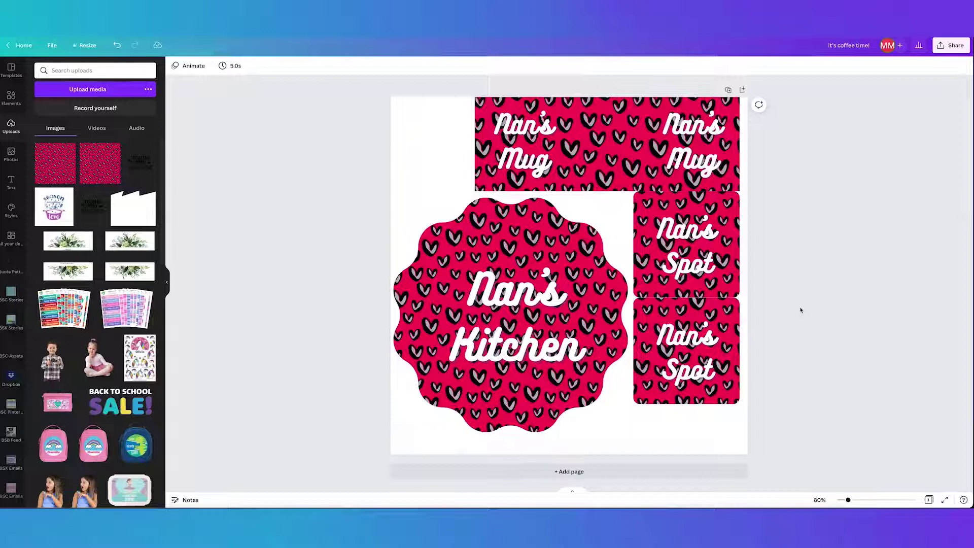
key(ctrl+z)
key(ctrl+z)
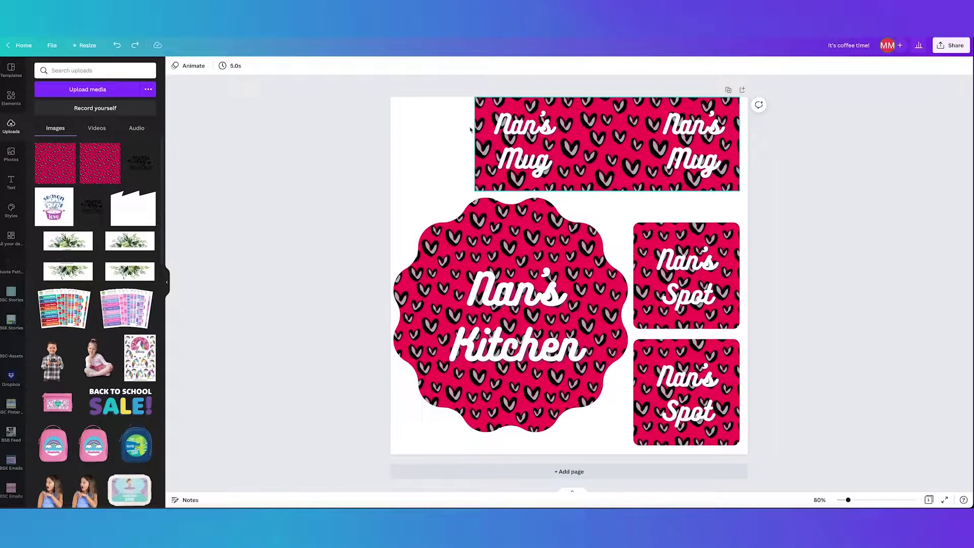
Step: Move the mug wrap slightly down from the sheet's top edge and lower the "Nan's Kitchen" design to leave cutting space
drag(440, 119, 725, 150)
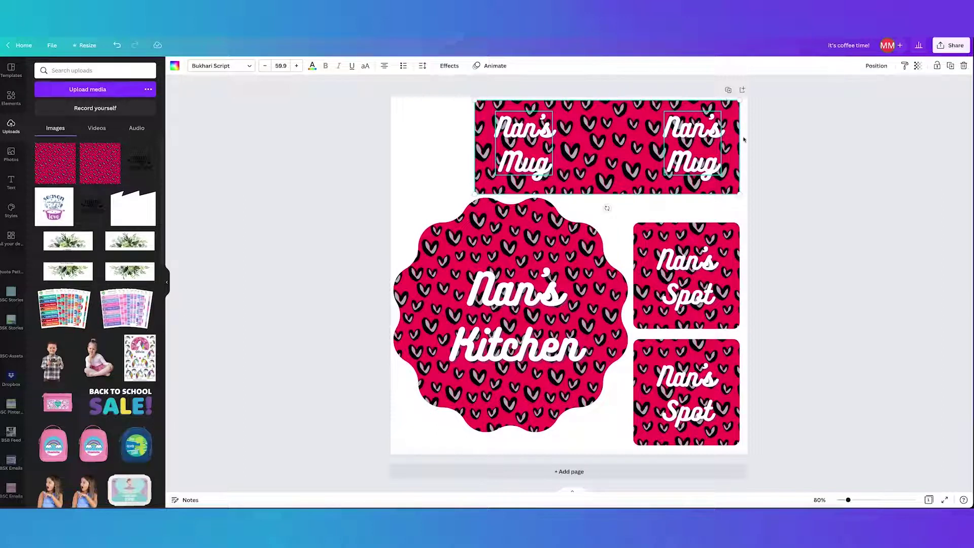
drag(376, 211, 574, 369)
click(685, 207)
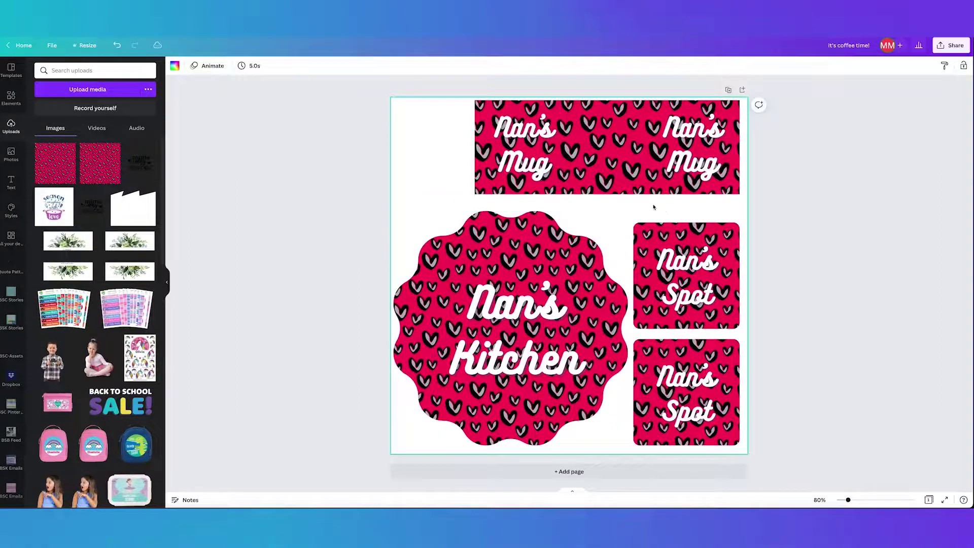
drag(417, 211, 539, 360)
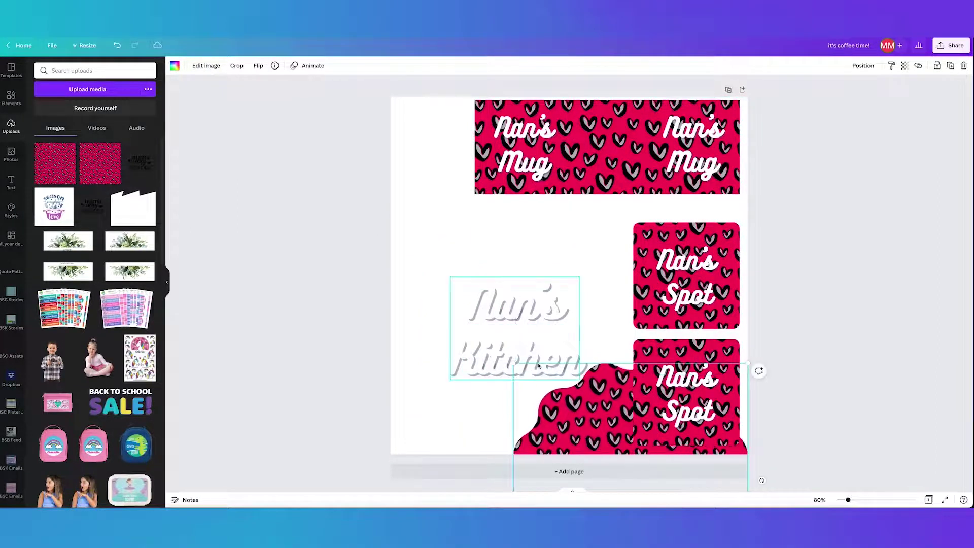
key(ctrl+z)
click(442, 187)
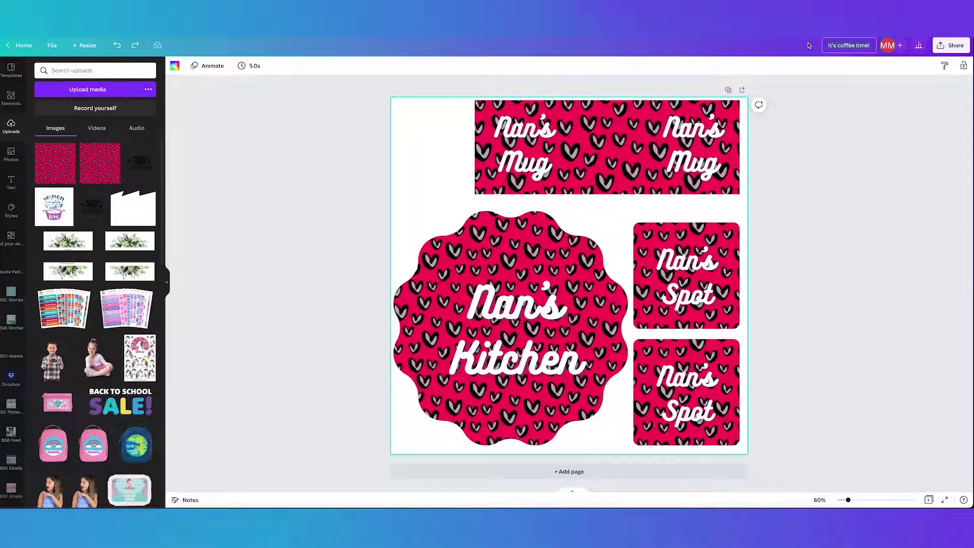
Step: Rename the design as "Nan's-Gifts-Sublimation"
click(865, 45)
text(Nan's-Gifts-Sublimation)
Step: Set up the design's download as a JPG at size 3 (6000 × 6000 px) and quality 100
click(953, 47)
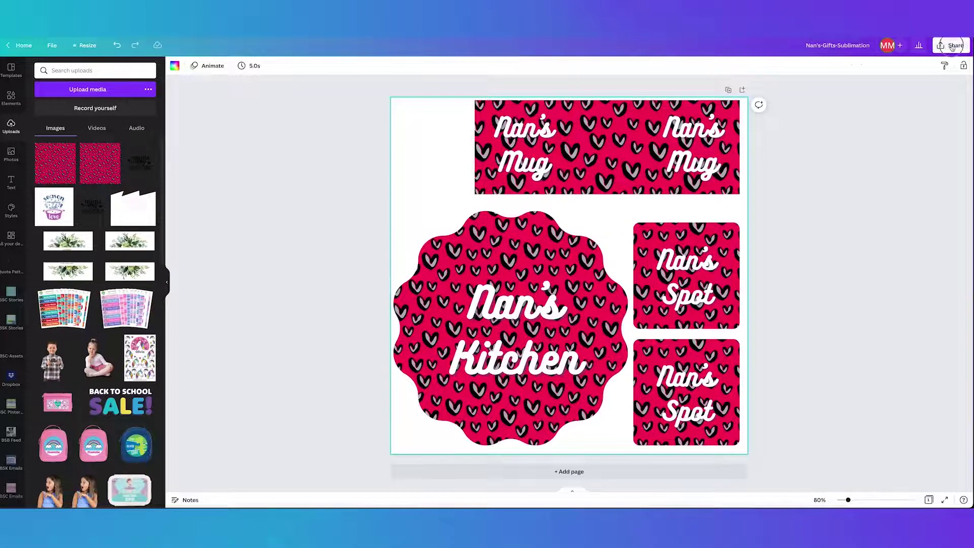
click(862, 231)
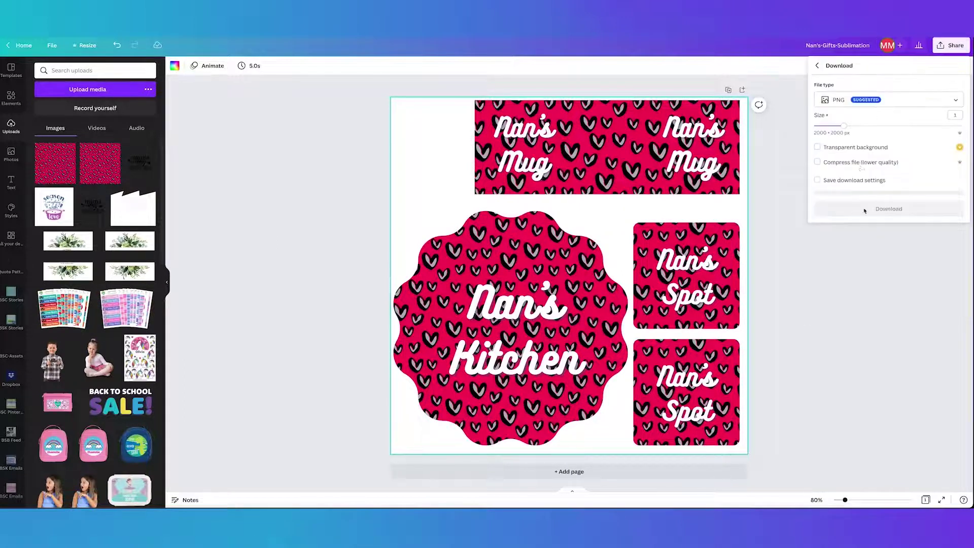
click(845, 103)
click(848, 128)
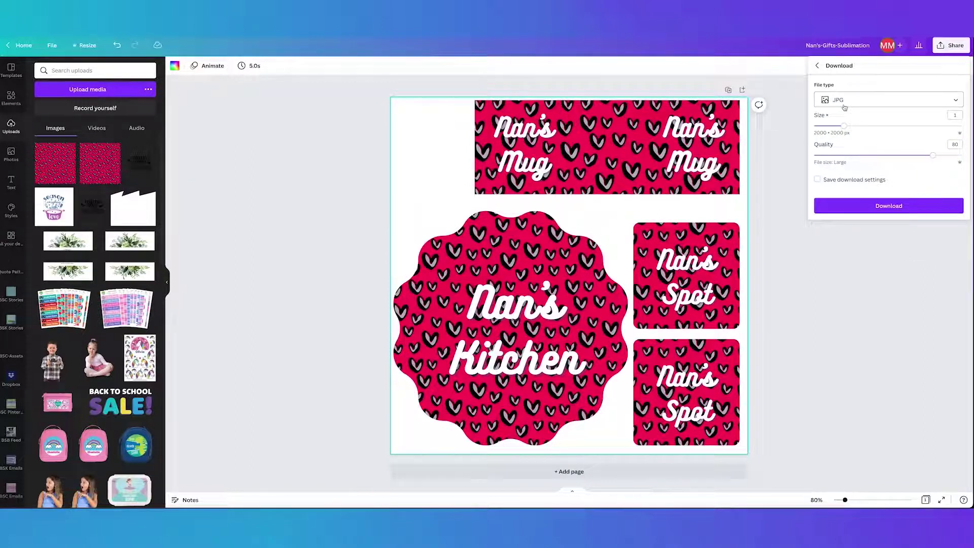
drag(843, 126, 962, 126)
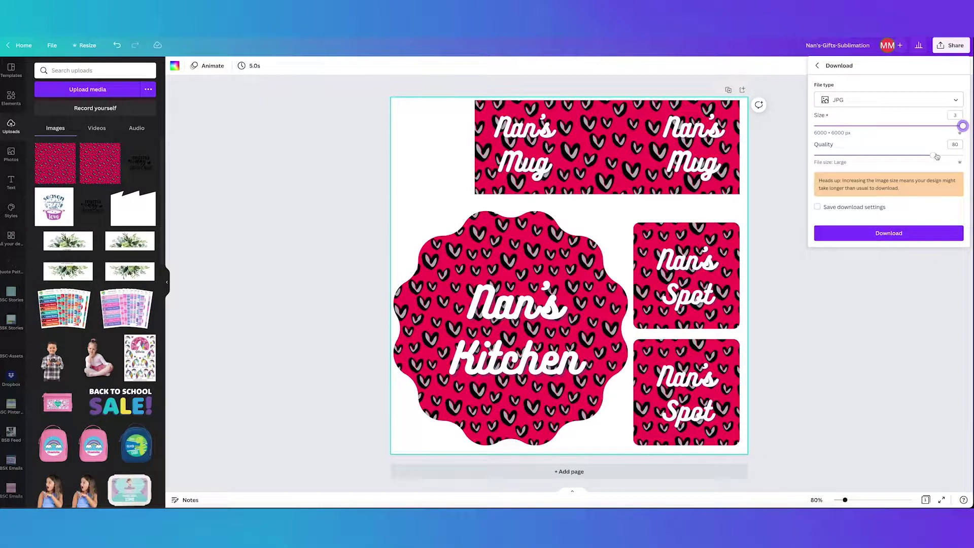
drag(933, 155, 962, 155)
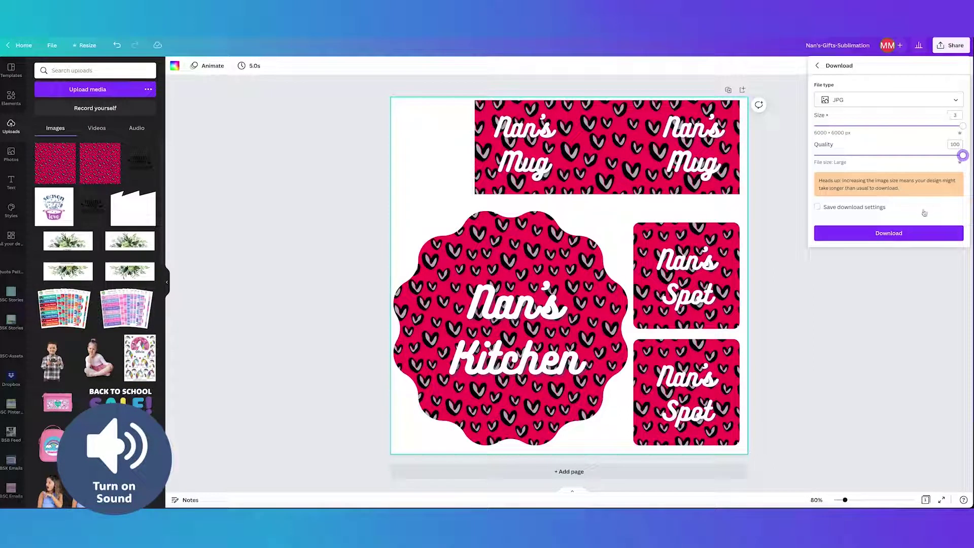
Step: Download the Nan's-Gifts-Sublimation design with the chosen JPG settings
click(897, 236)
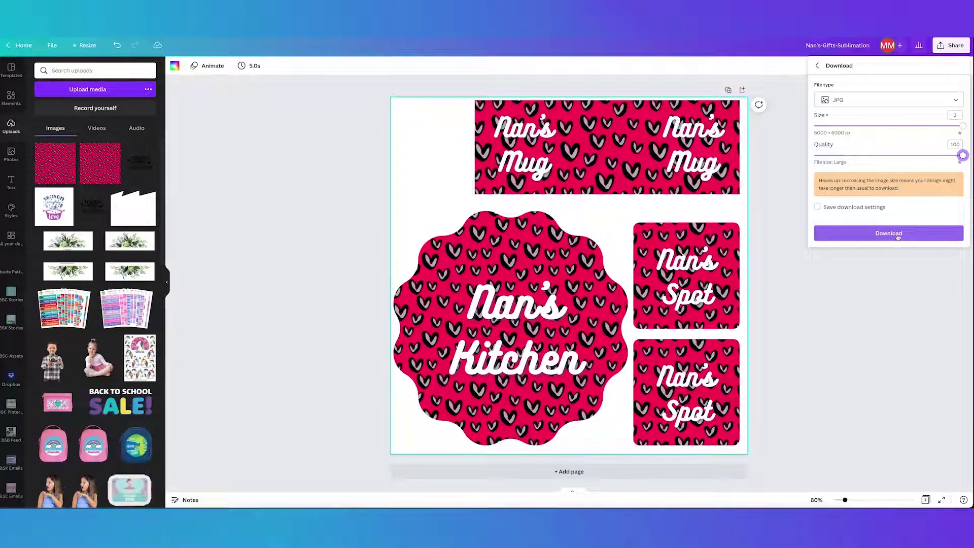
click(898, 234)
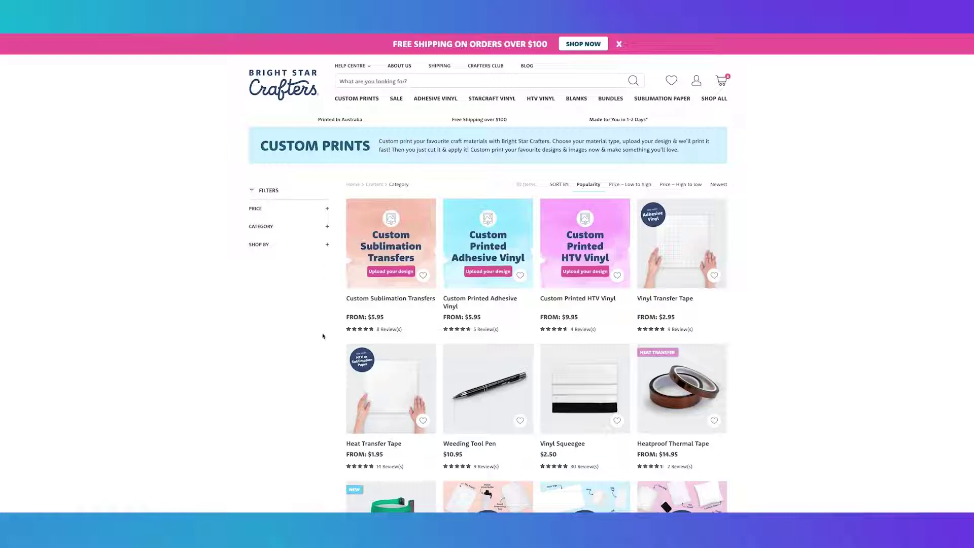
Step: On the Bright Star Crafters Custom Prints page, upload Nan's-Gifts-Sublimation.jpg from Downloads to a Custom Sublimation Transfers sheet and mirror the image
click(395, 274)
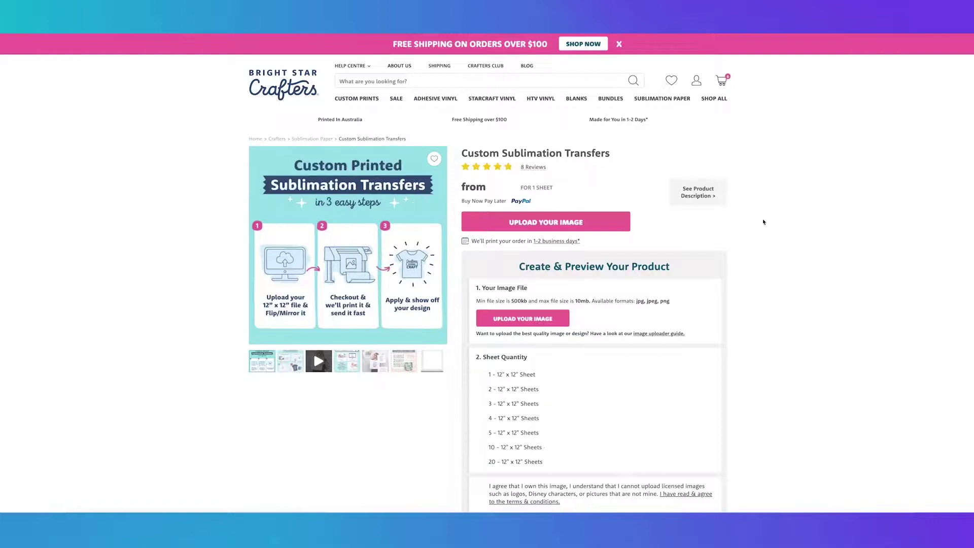
click(559, 225)
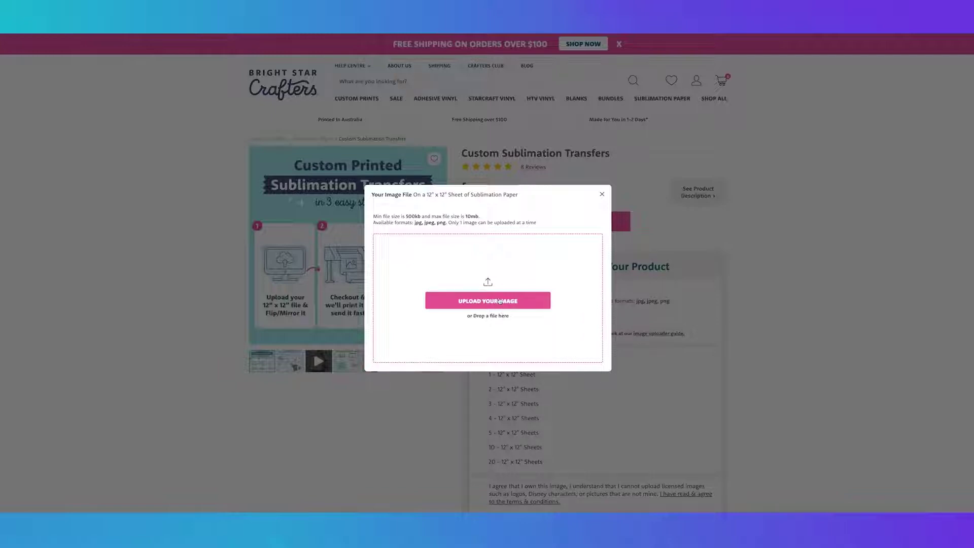
click(500, 303)
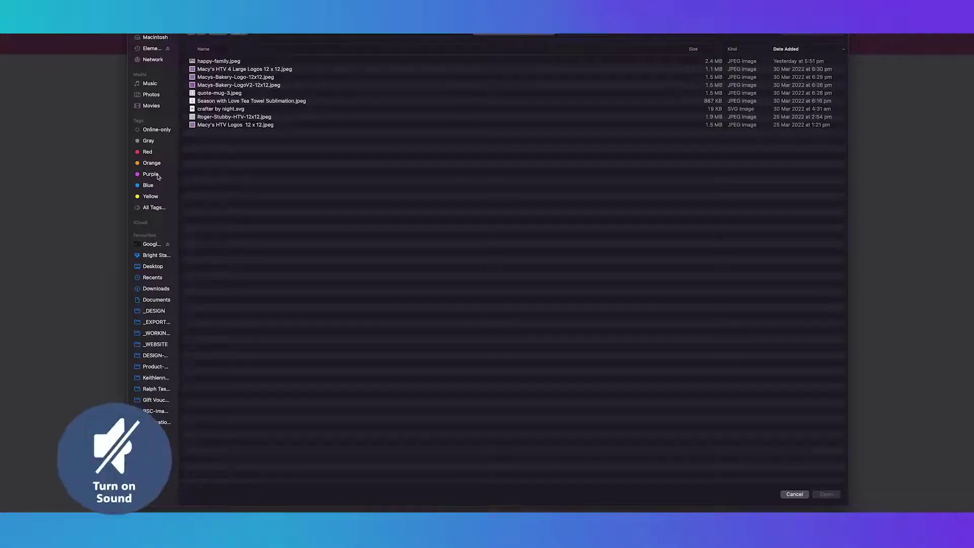
click(168, 288)
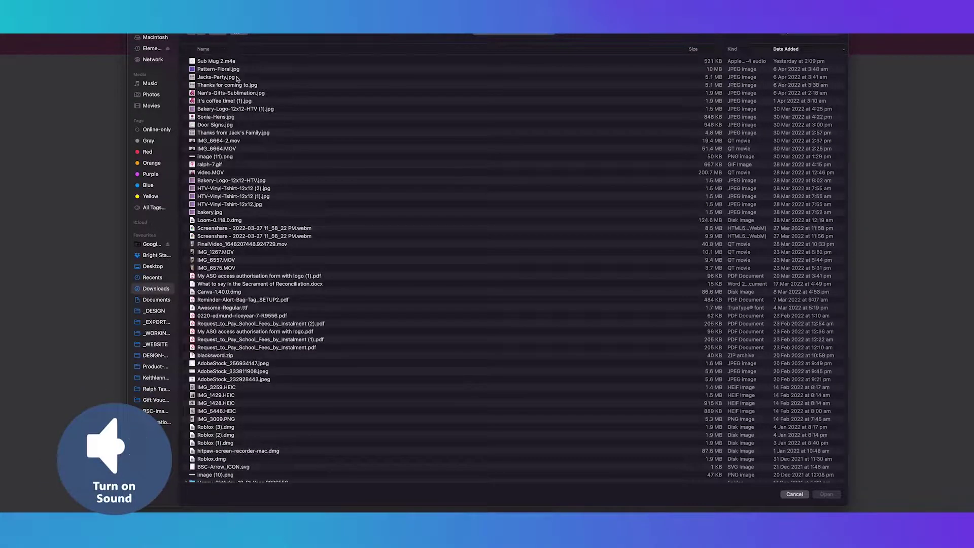
click(269, 95)
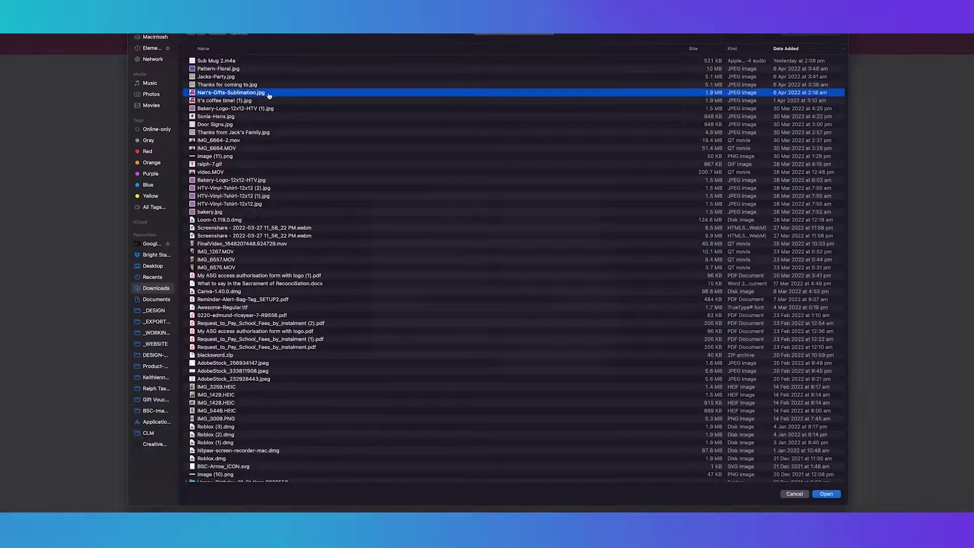
double_click(268, 94)
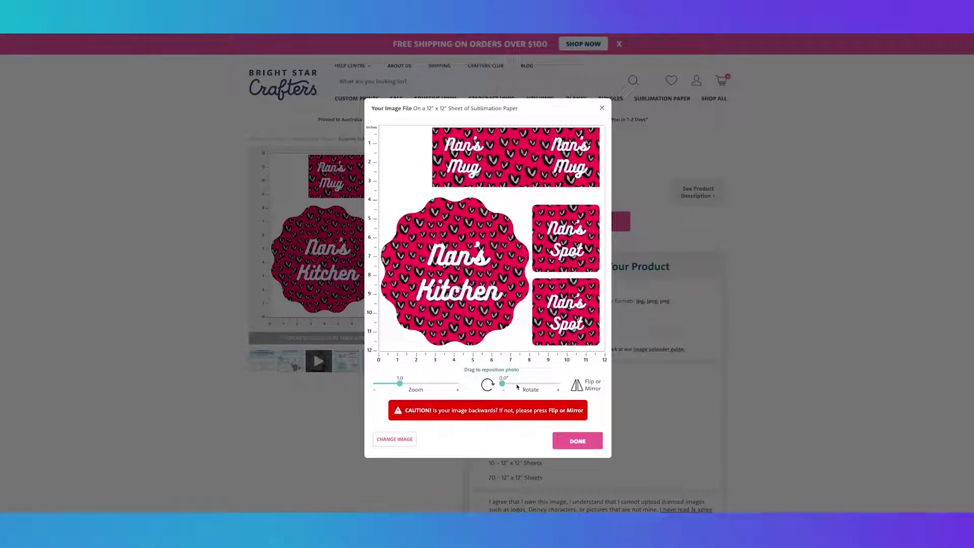
click(579, 388)
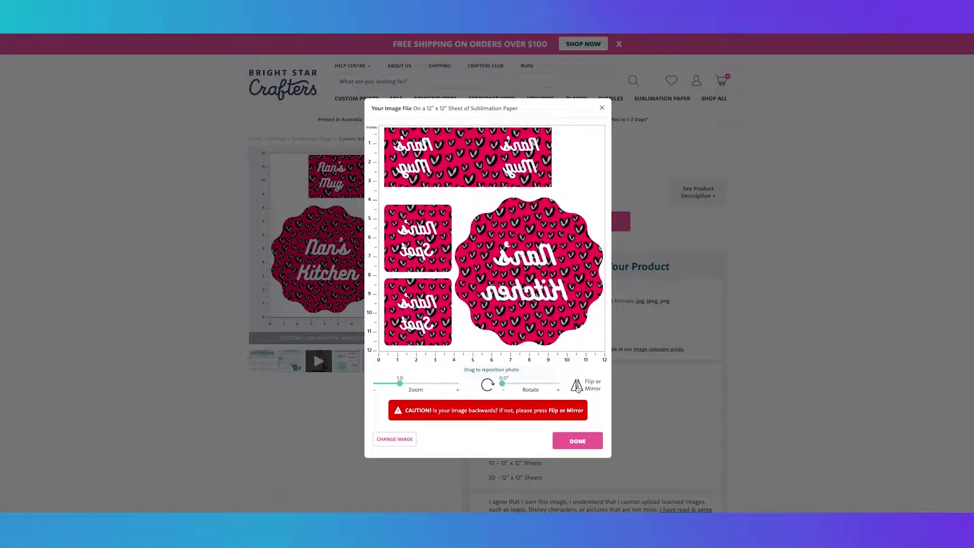